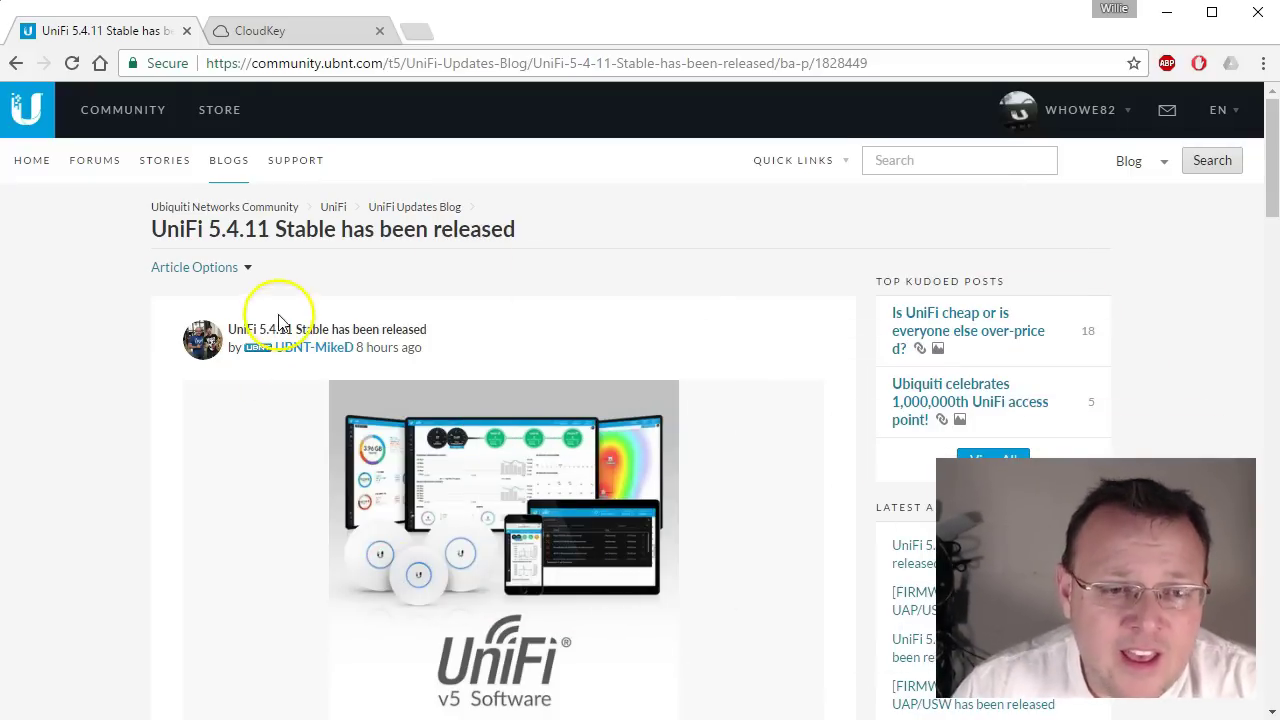
Step: Scroll the 5.4.11 post to 'Controller bugfixes/changes from 5.4.9' and highlight the RADIUS profile migration fix
scroll(376, 270, down, 1)
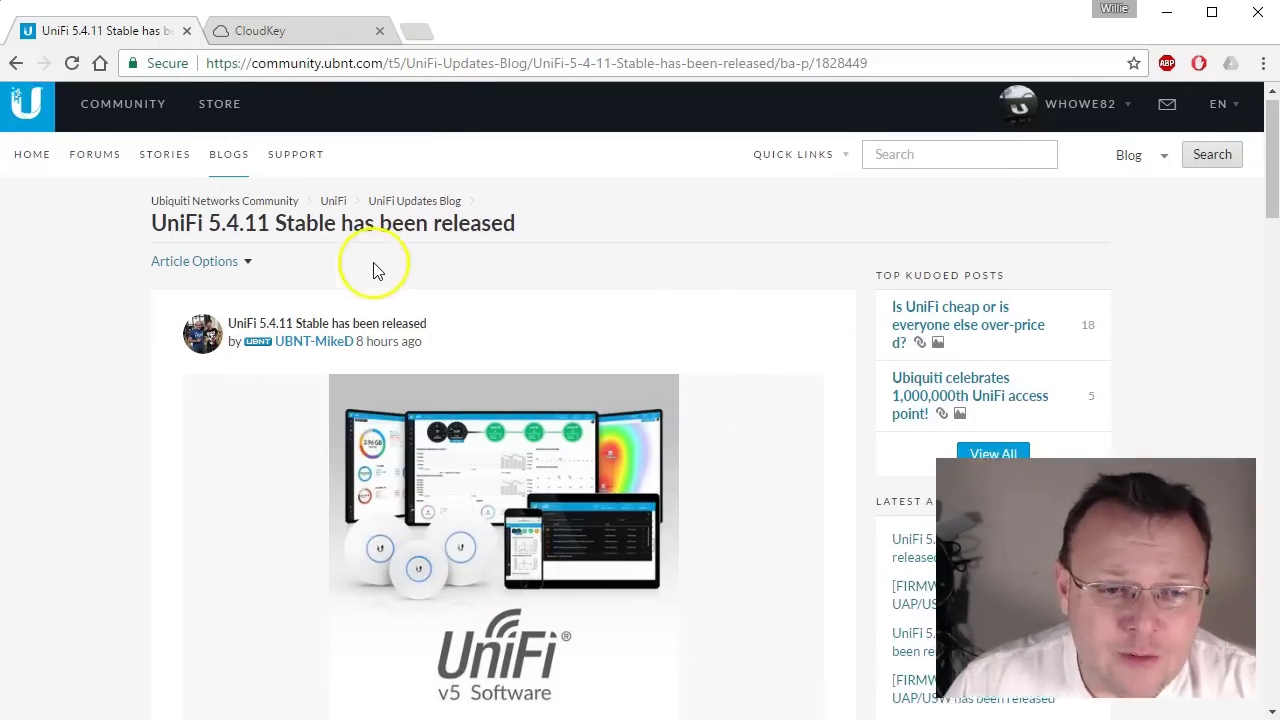
scroll(370, 262, down, 2)
scroll(340, 252, up, 2)
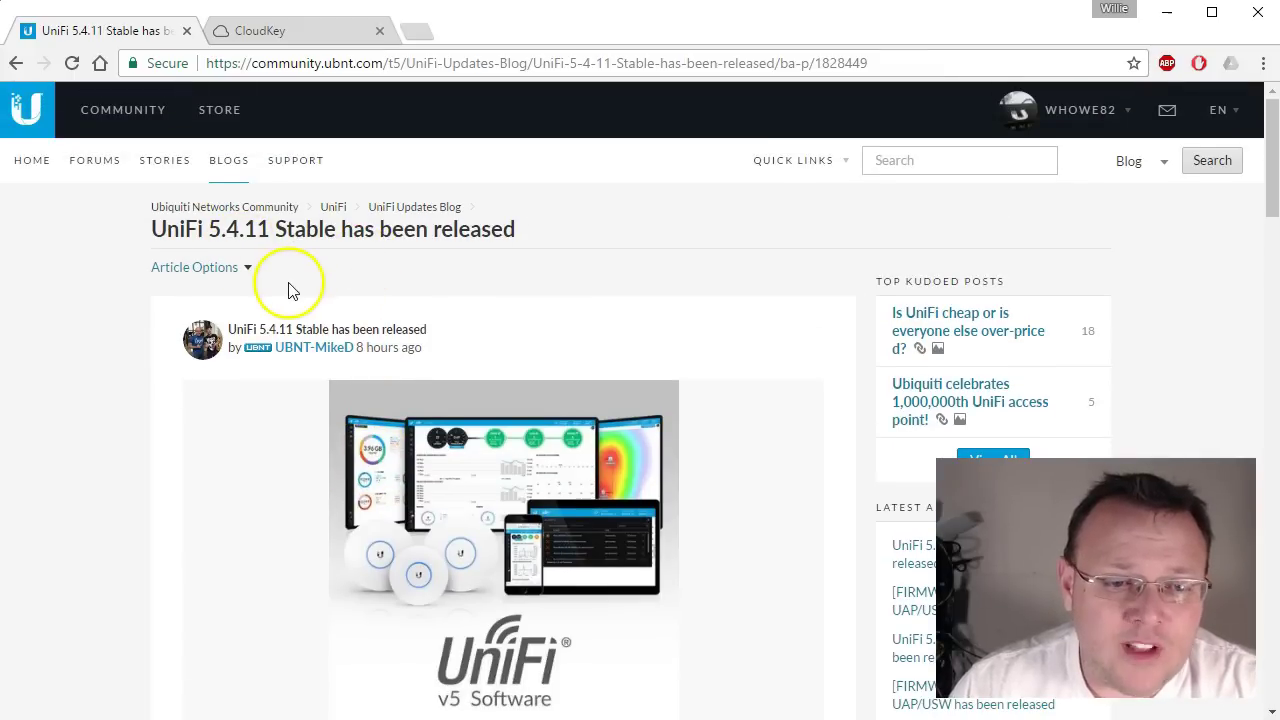
scroll(300, 240, down, 2)
scroll(443, 214, up, 2)
scroll(289, 300, down, 7)
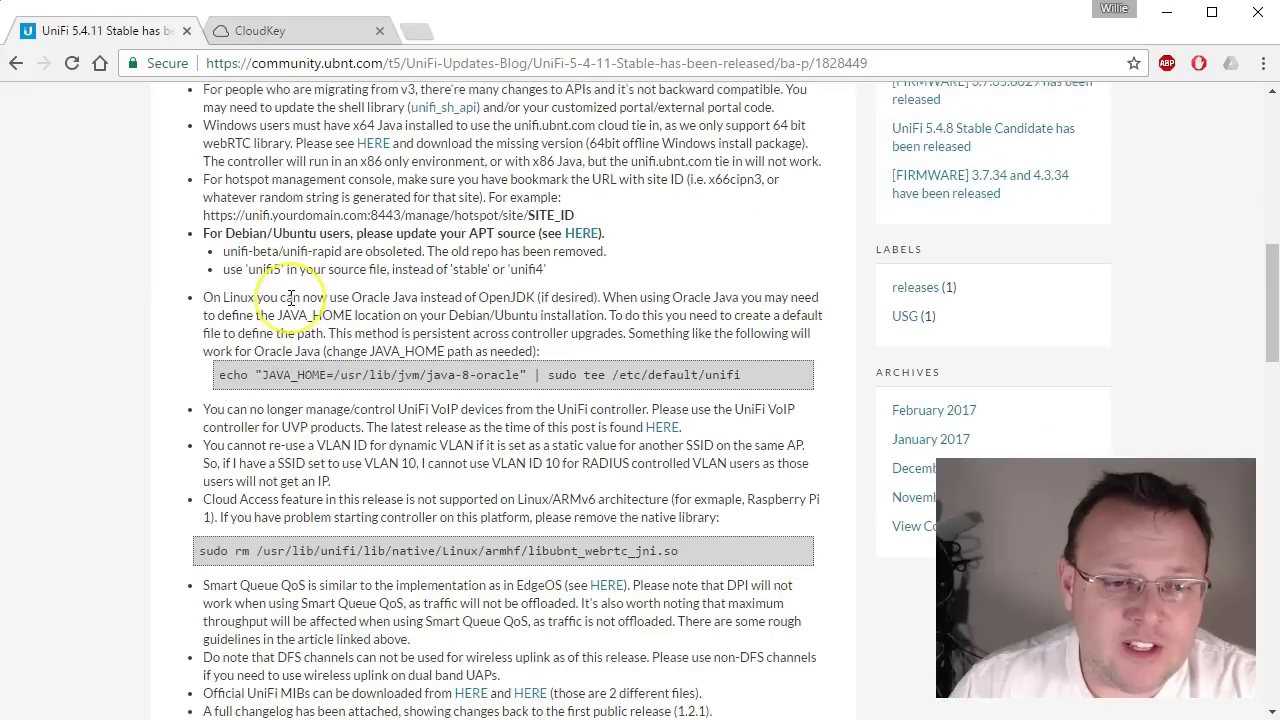
scroll(290, 298, down, 6)
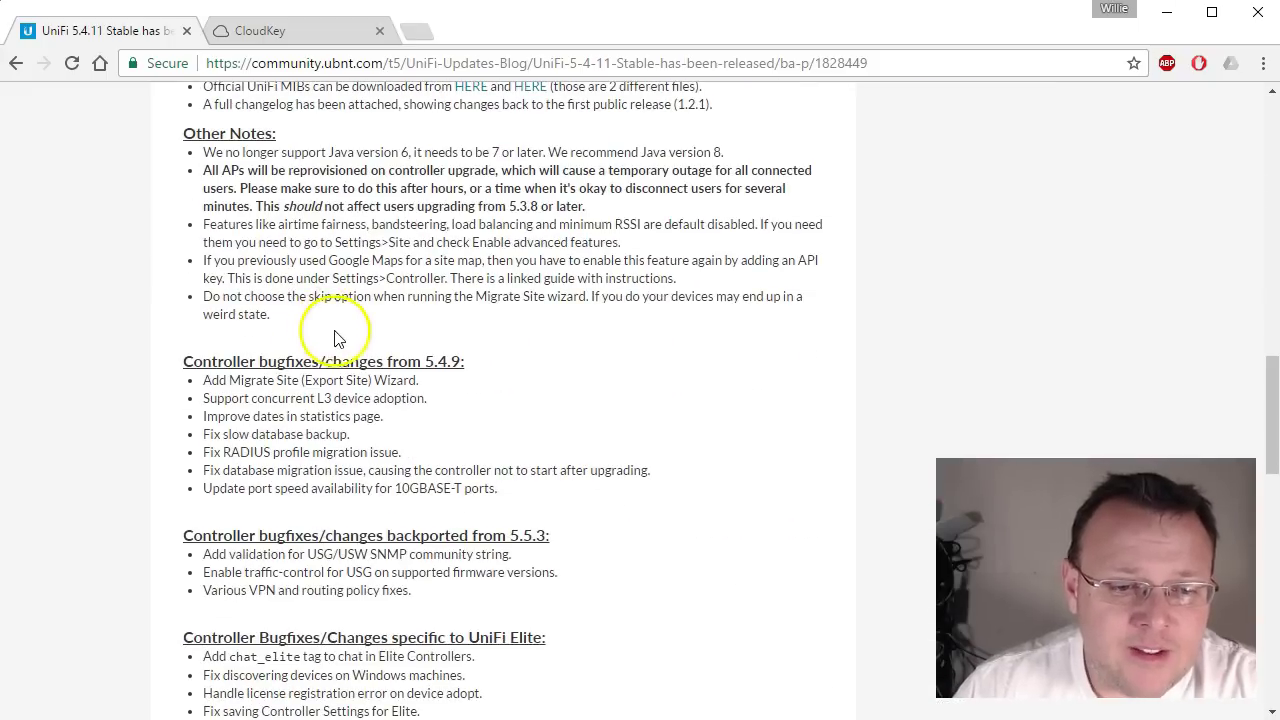
scroll(335, 338, down, 1)
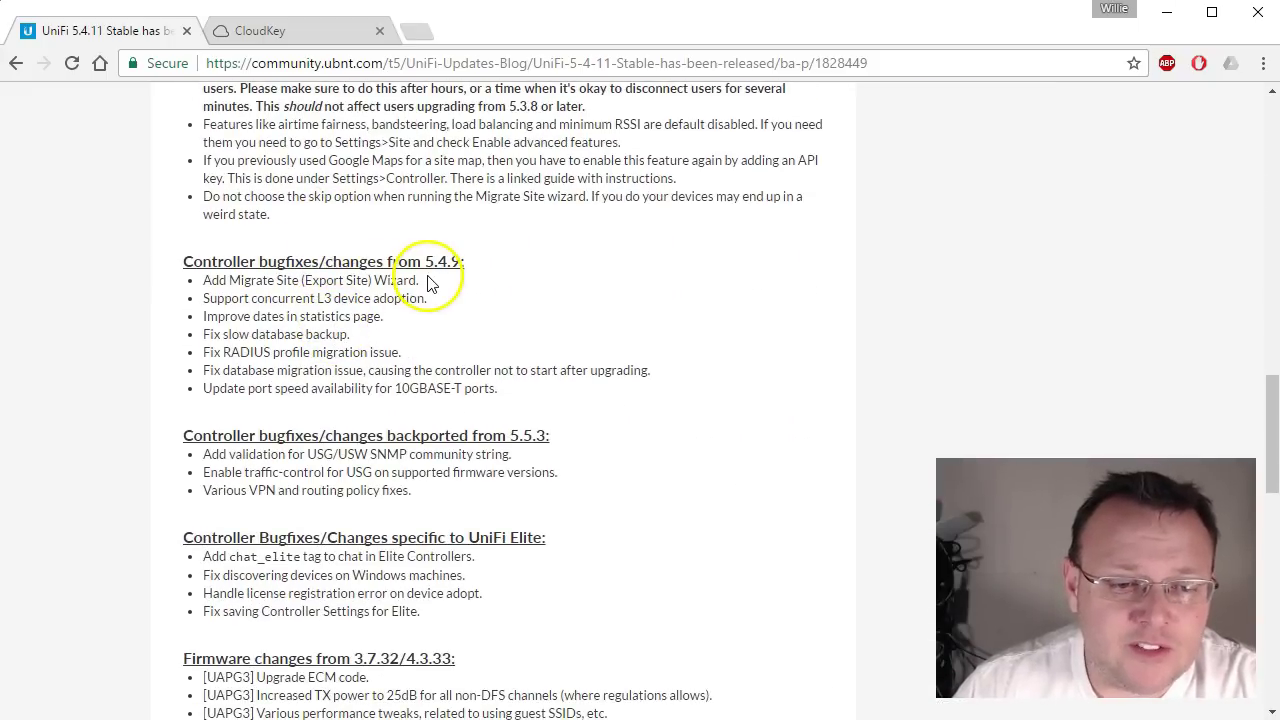
drag(182, 351, 408, 356)
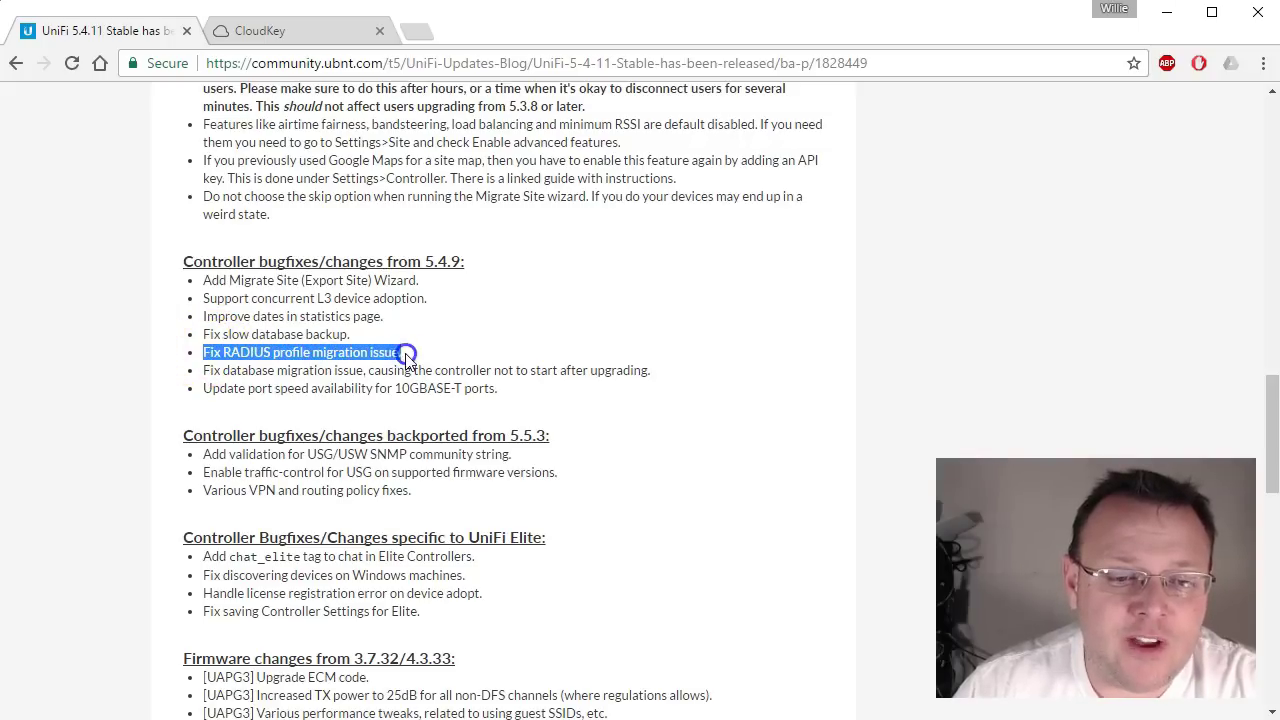
click(408, 356)
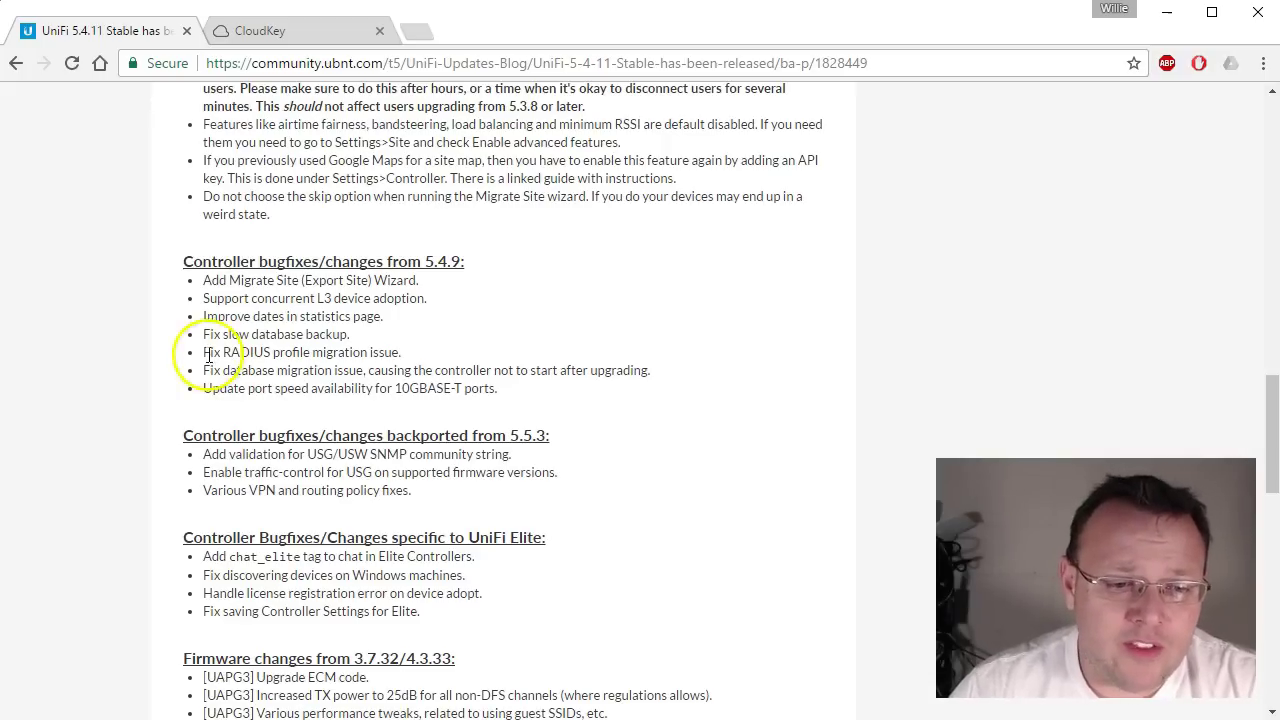
Step: Highlight the RADIUS profile migration, Migrate Site wizard and concurrent L3 adoption bugfix lines
drag(201, 352, 394, 349)
click(420, 352)
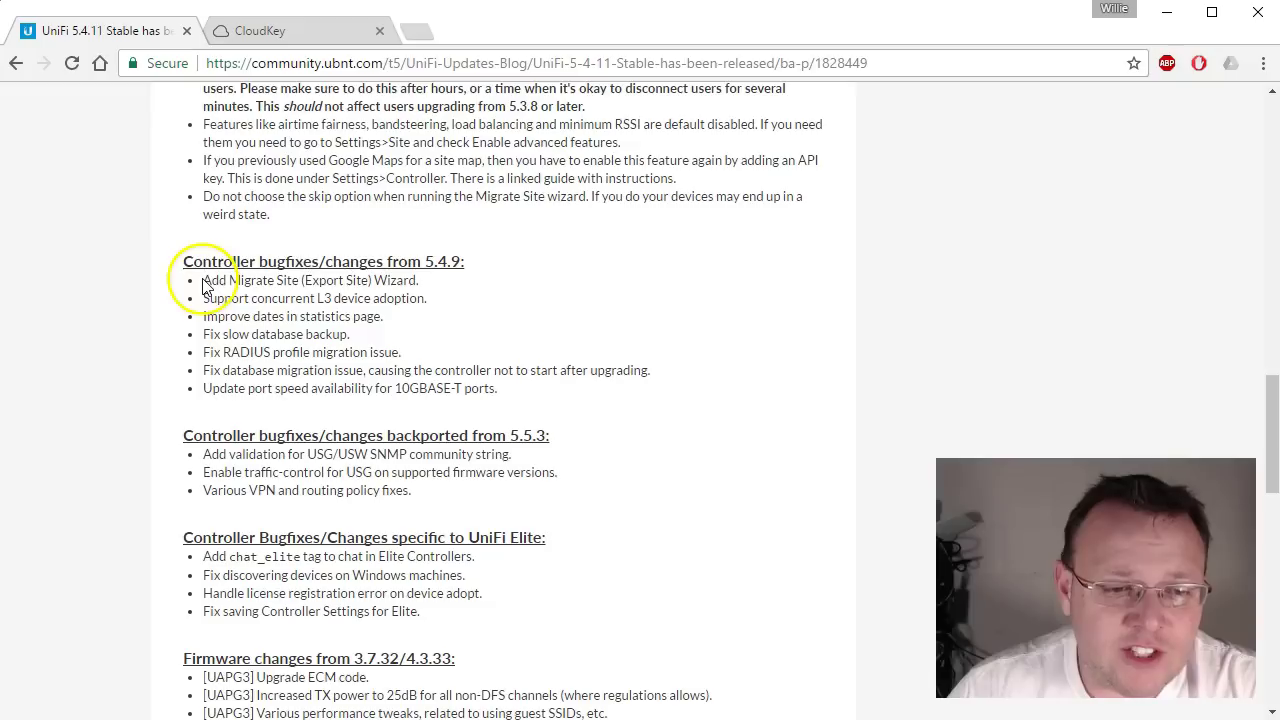
drag(203, 281, 414, 281)
click(414, 281)
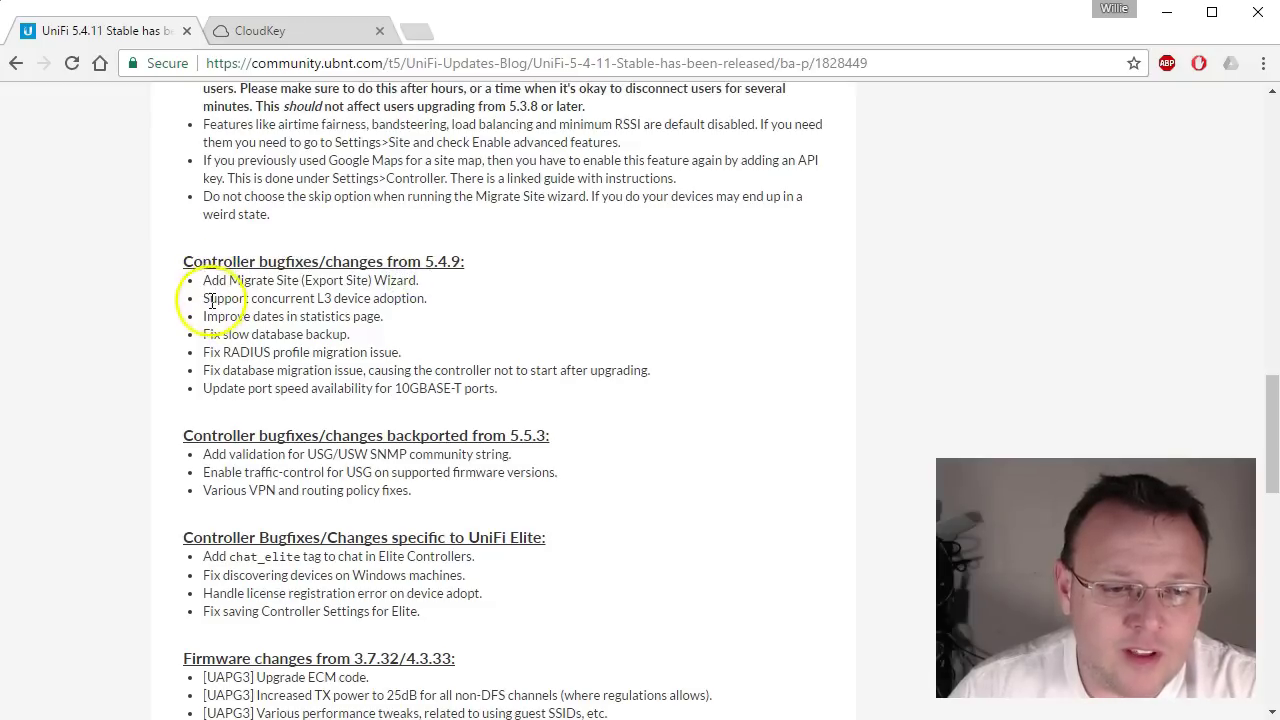
drag(203, 299, 419, 299)
click(419, 299)
Step: Highlight the statistics page dates, slow database backup, database migration startup and 10GBASE-T port speed lines
drag(206, 317, 388, 318)
click(388, 318)
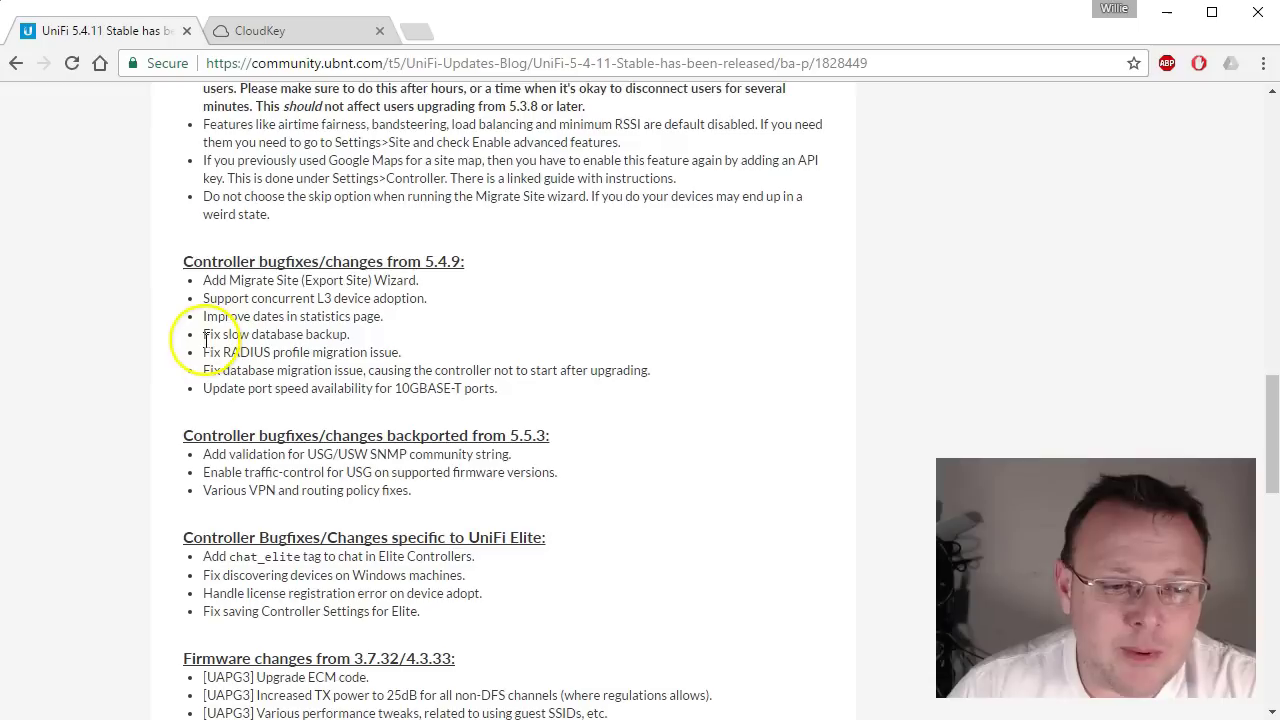
drag(206, 336, 354, 334)
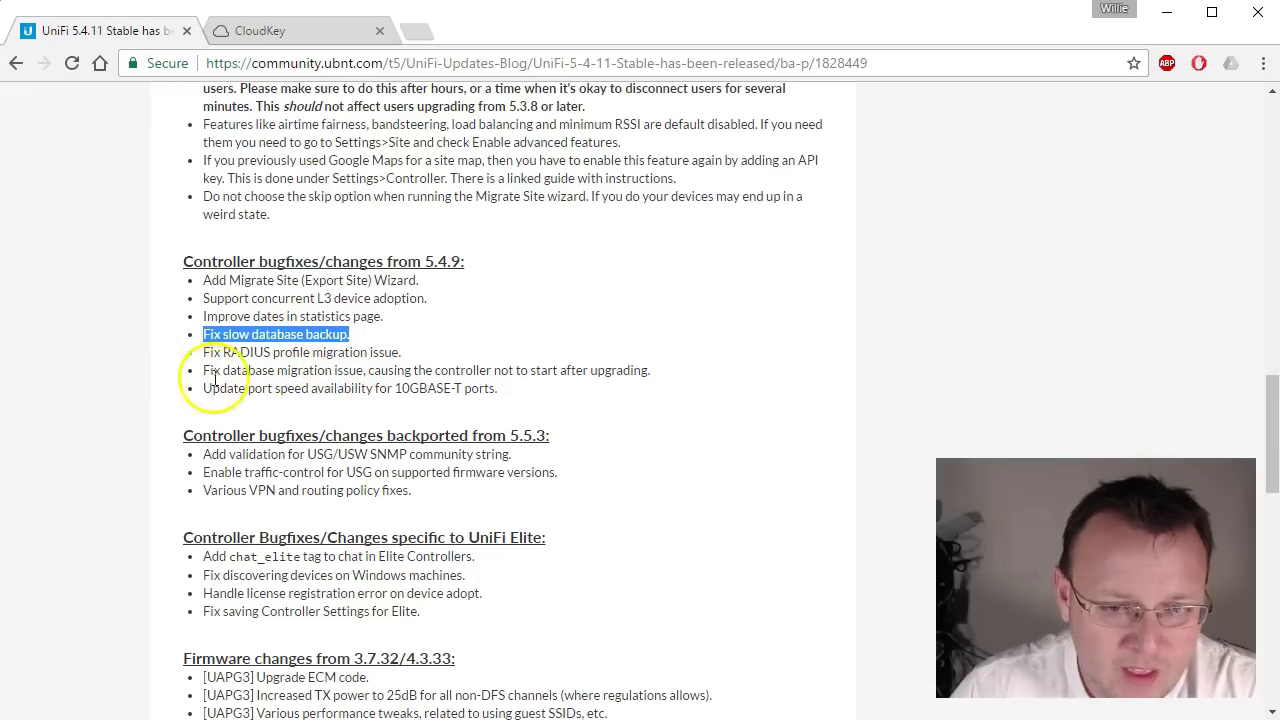
drag(206, 370, 643, 370)
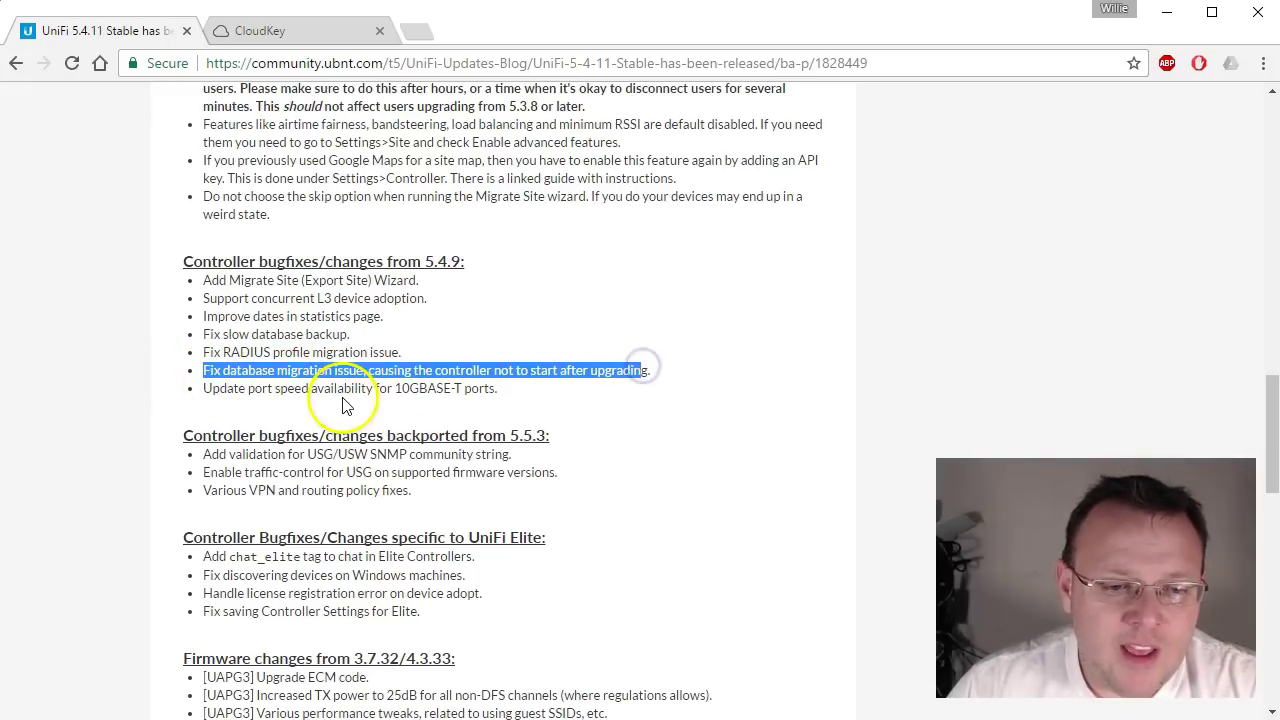
drag(203, 389, 517, 403)
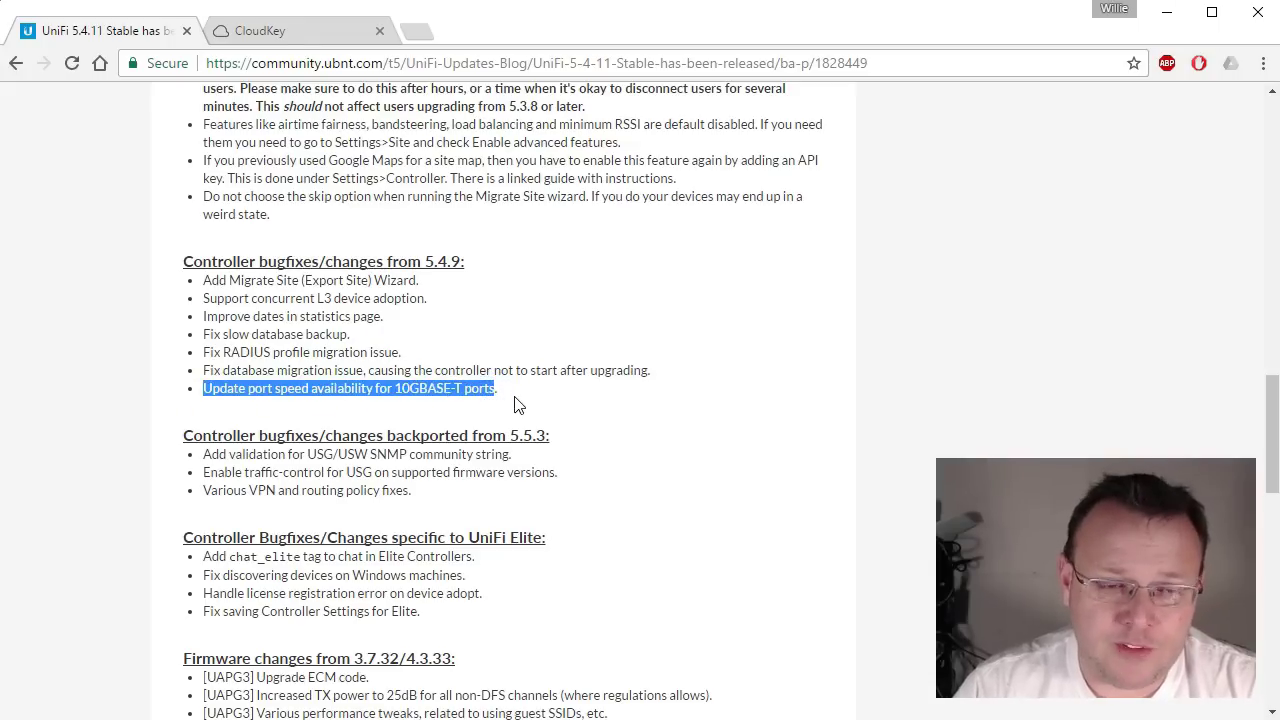
Step: Mark the four UniFi Elite fixes, then scroll back up to the post's introduction
scroll(571, 500, down, 3)
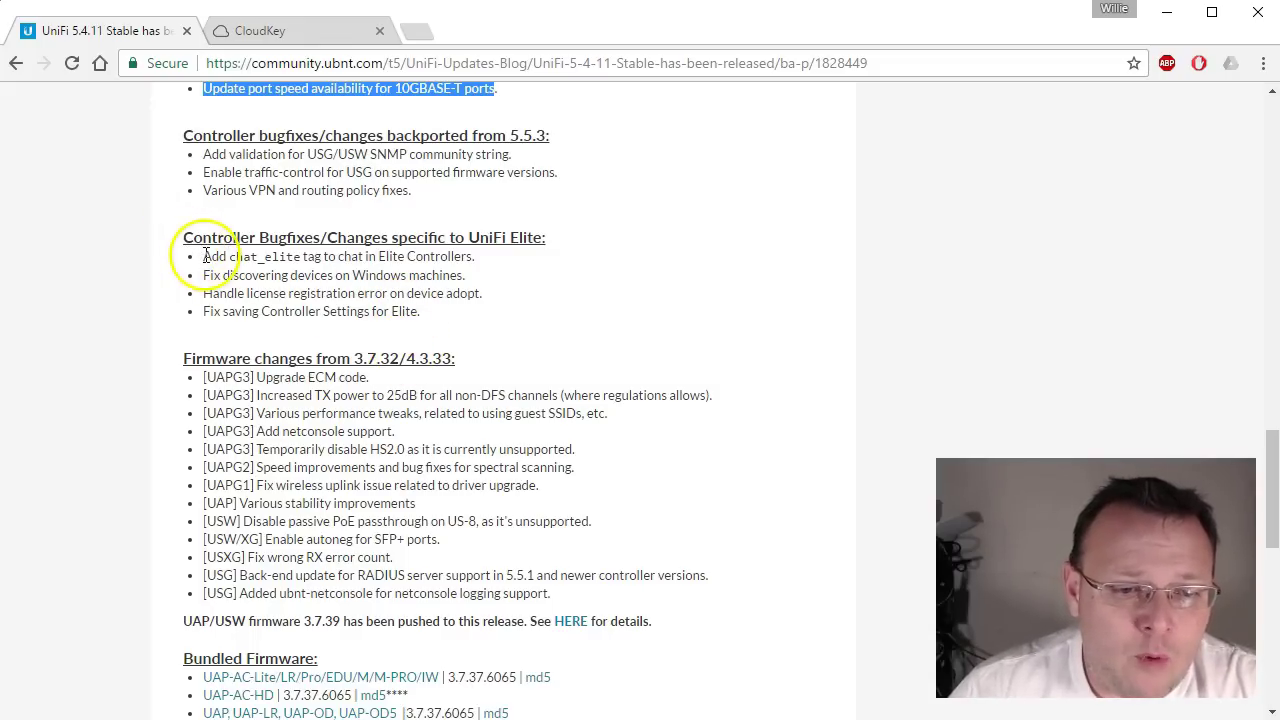
drag(203, 255, 455, 325)
click(475, 322)
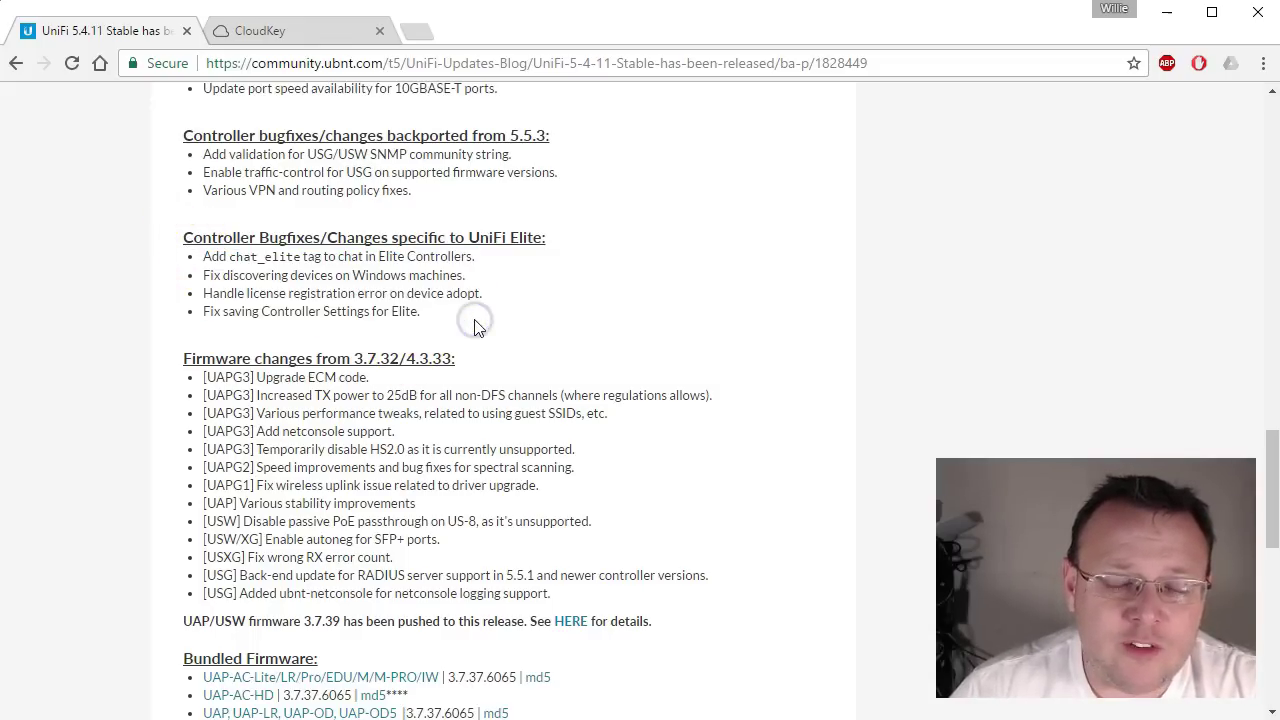
scroll(519, 372, down, 1)
scroll(471, 216, down, 3)
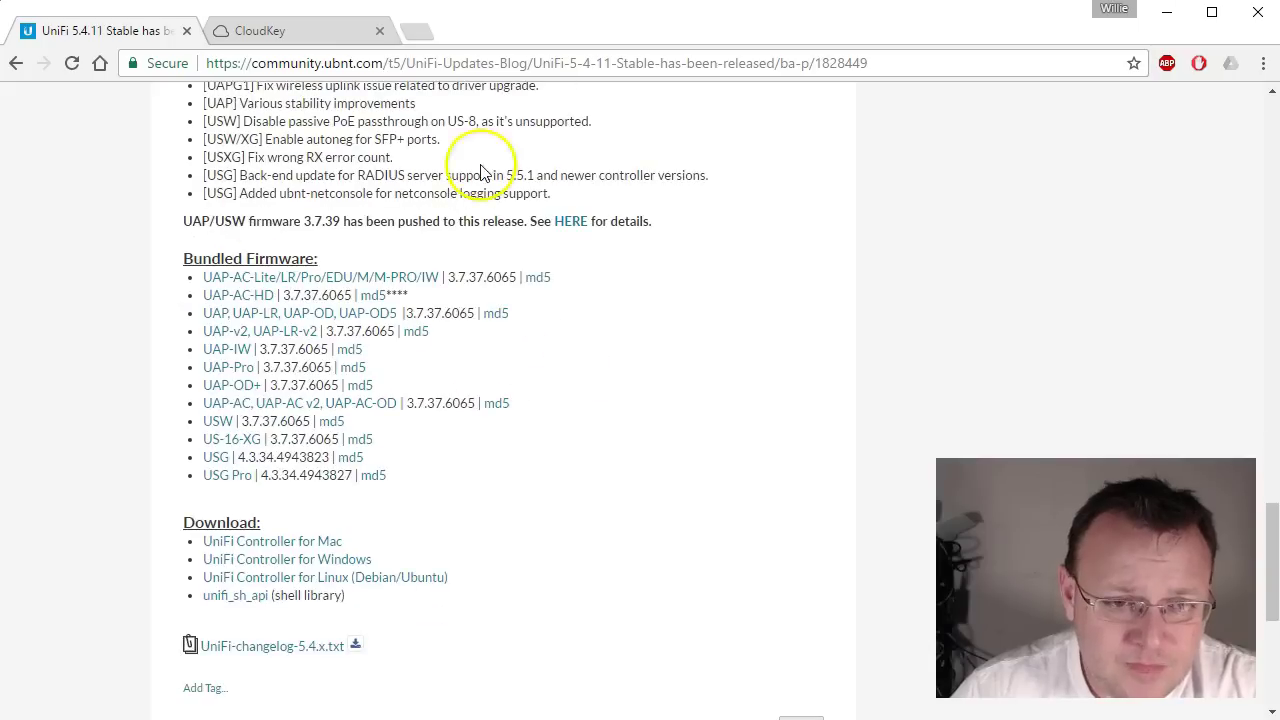
scroll(506, 363, up, 10)
scroll(507, 358, up, 15)
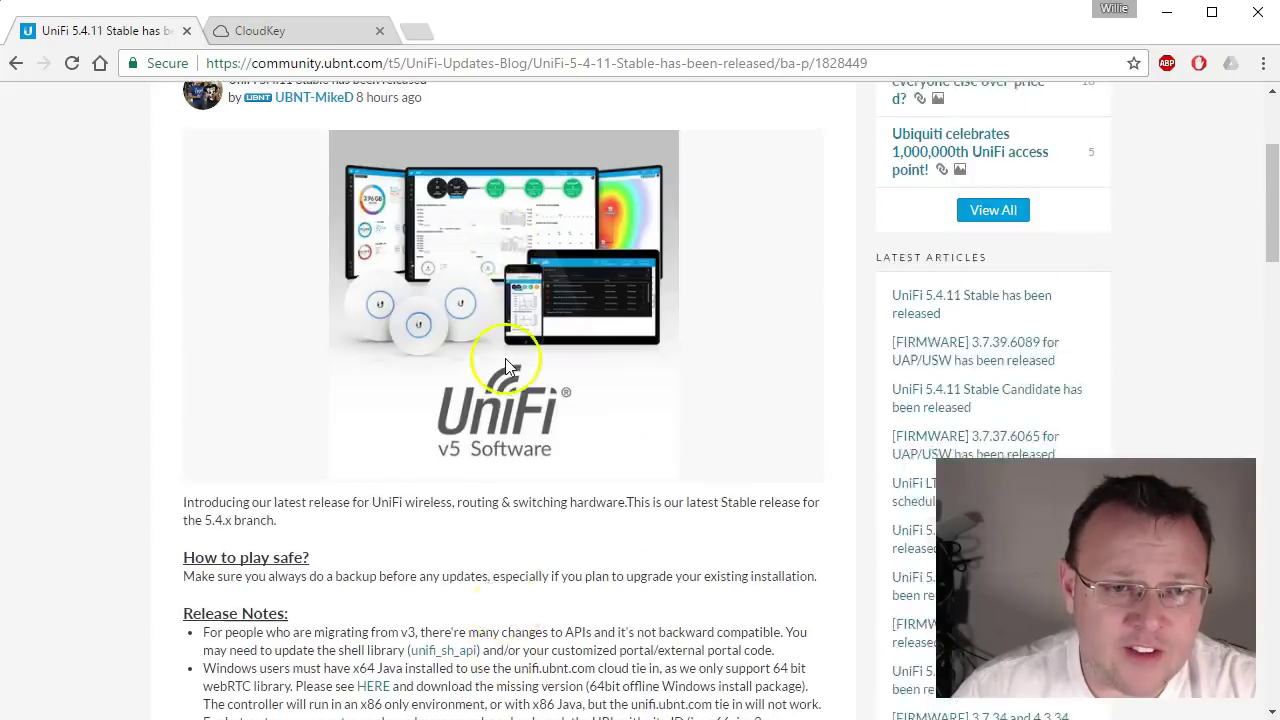
Step: On the Cloud Key page showing Controller v5.3.8, launch MANAGE for the UniFi Controller
click(310, 32)
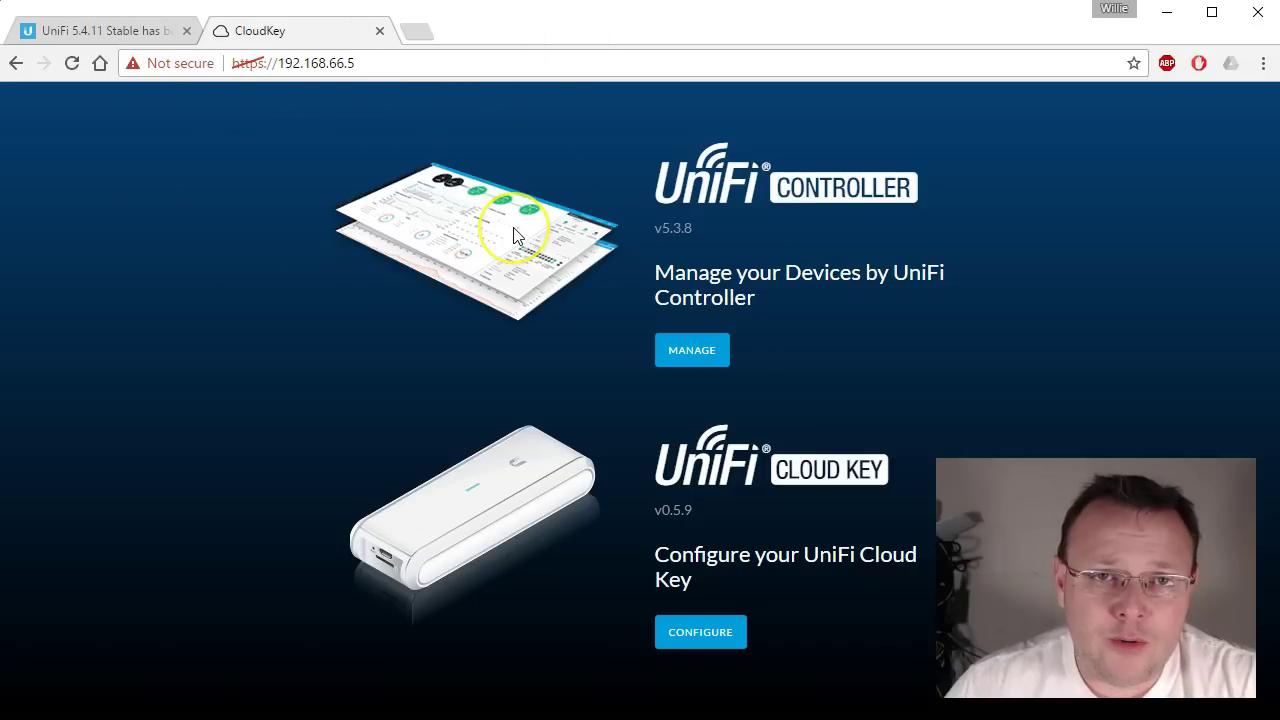
click(380, 60)
click(393, 60)
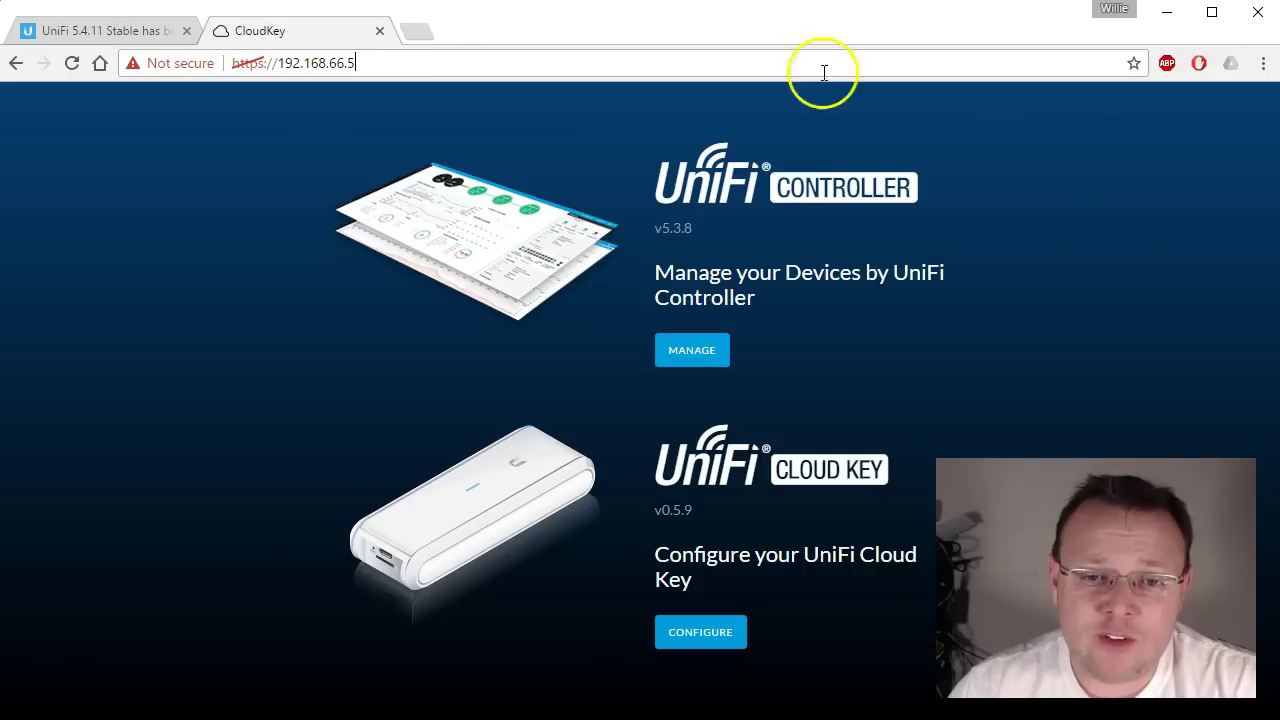
click(697, 352)
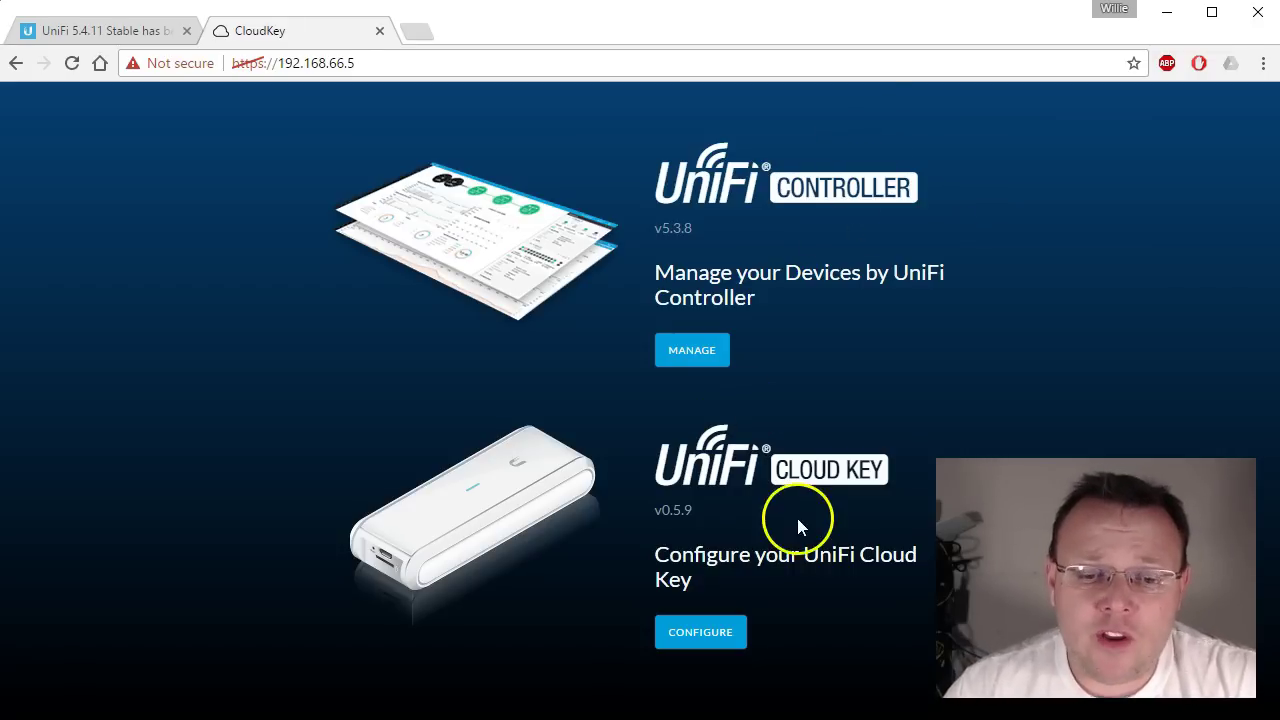
click(704, 358)
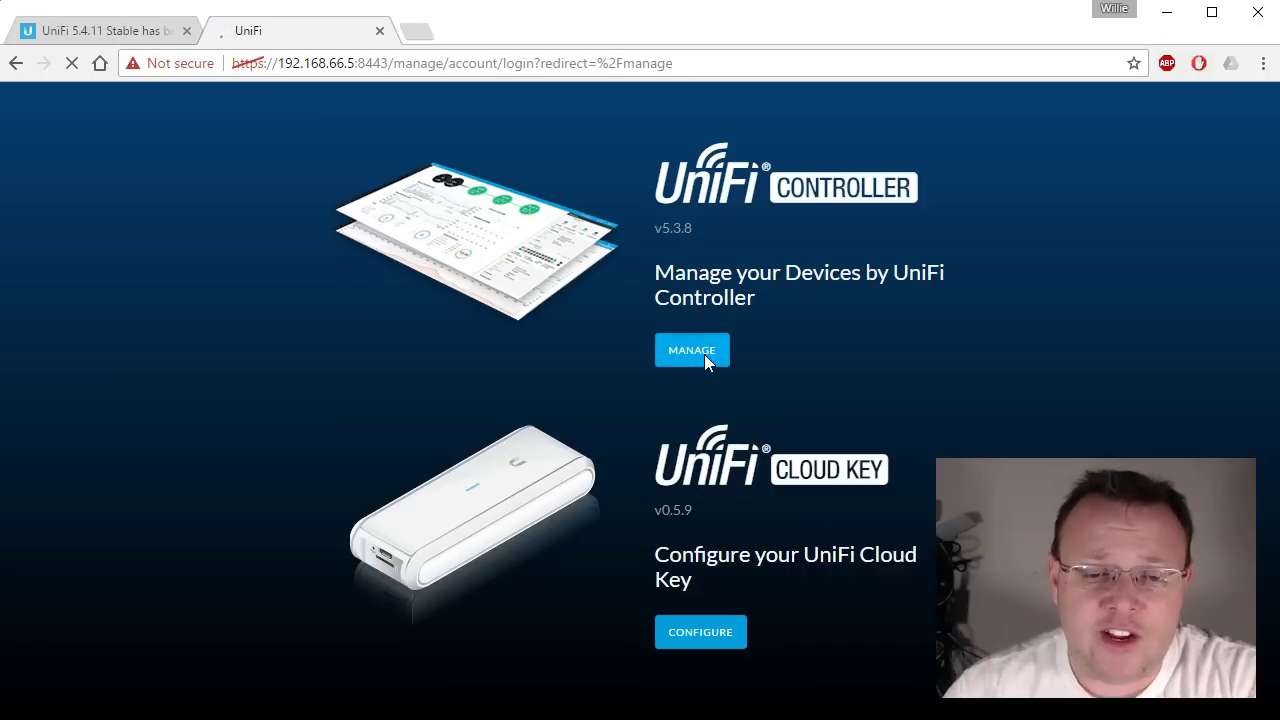
Step: Sign in to the v5.3.8 controller with the admin username and password
click(680, 360)
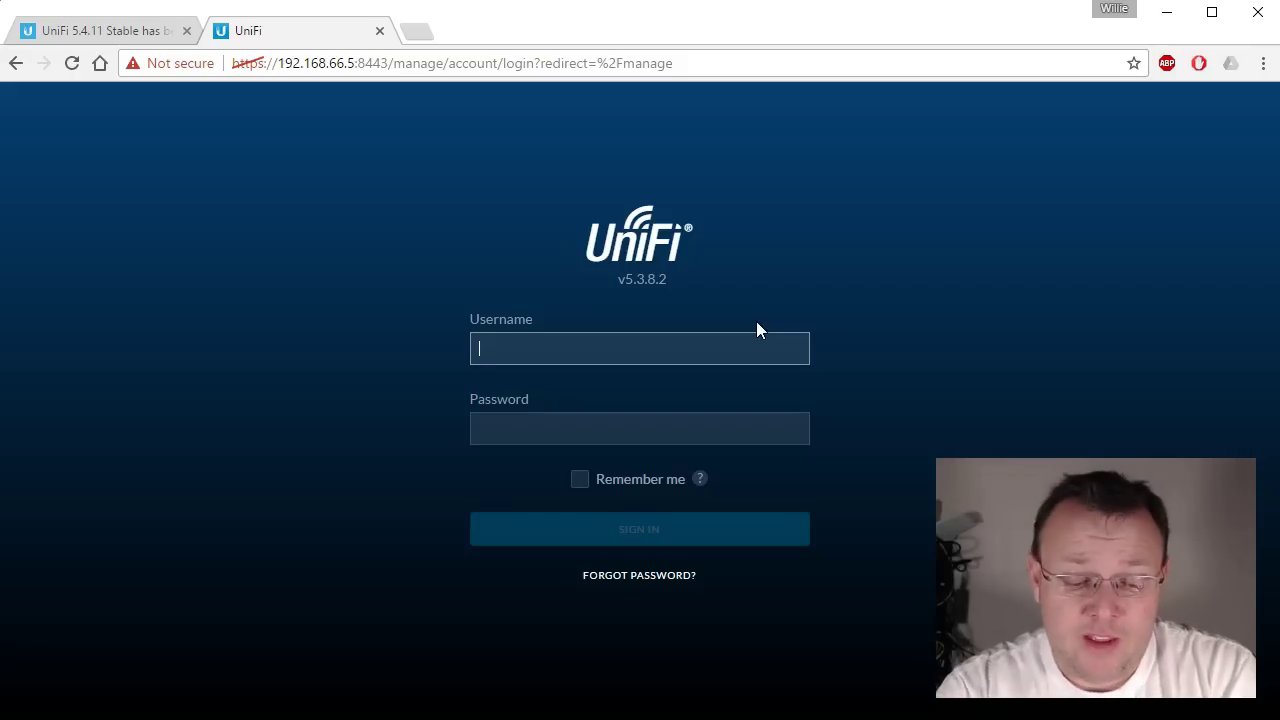
text(whowe)
key(Tab)
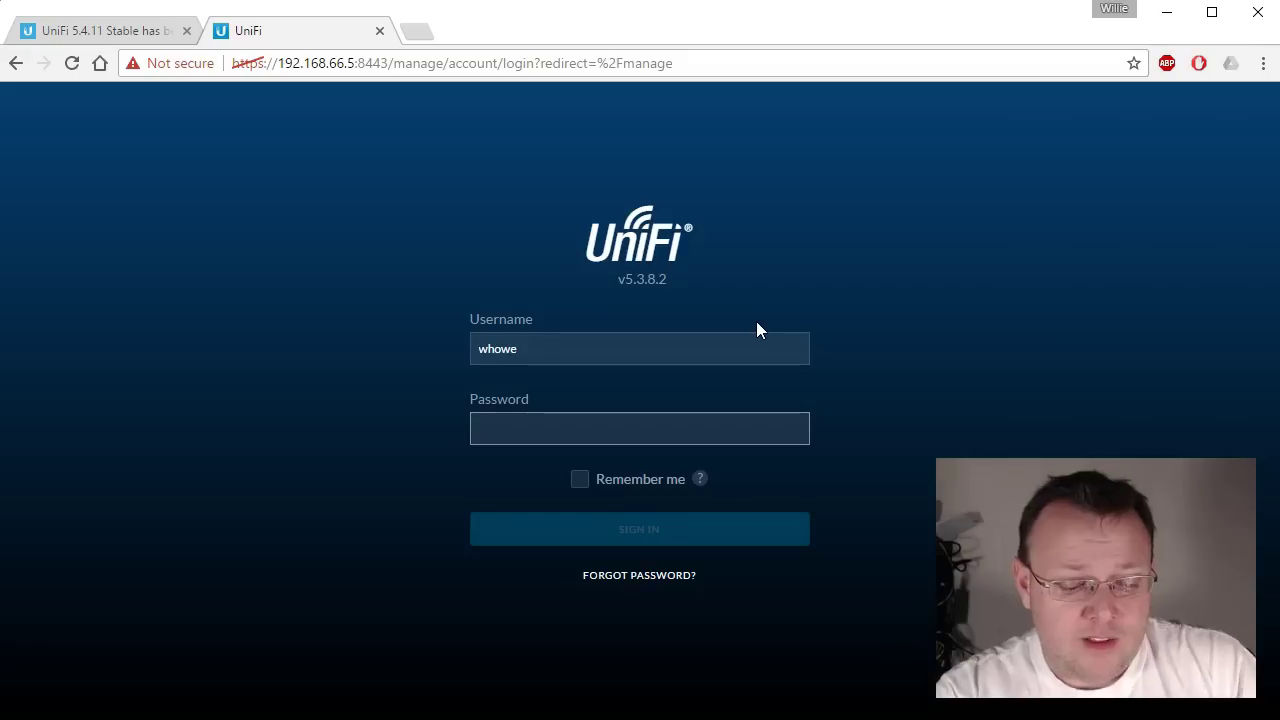
text(••)
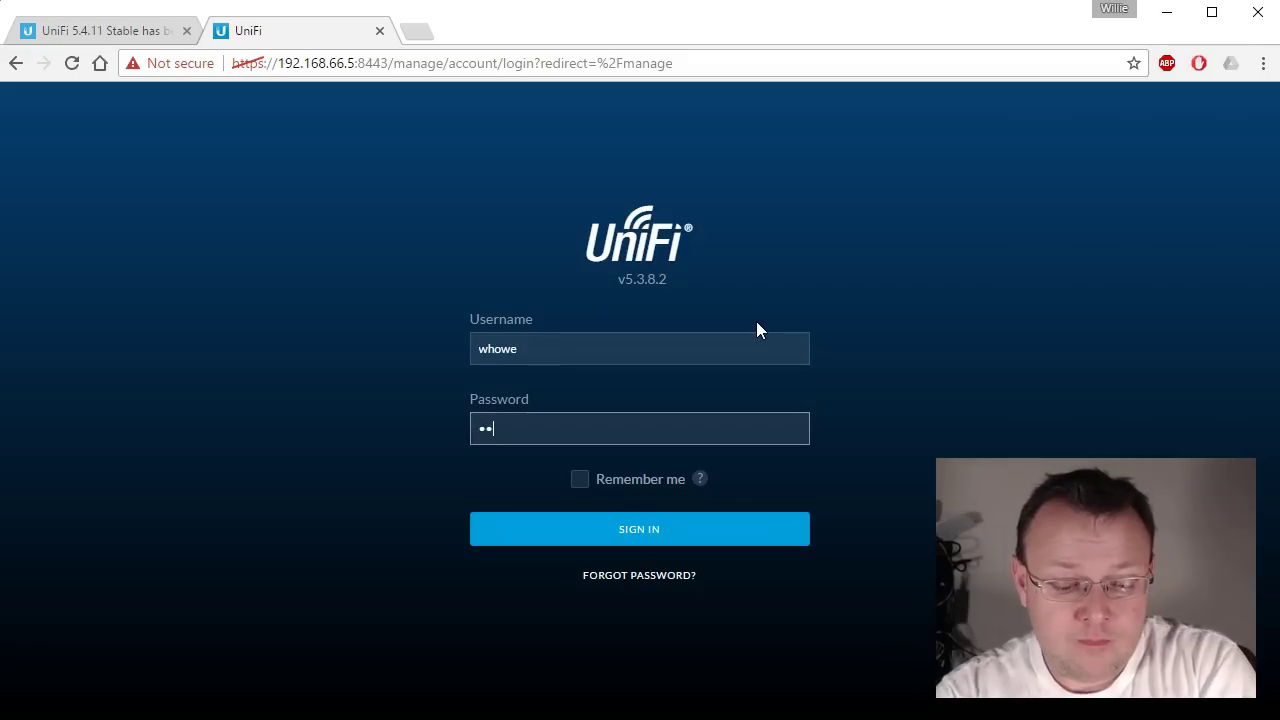
text(•••••••)
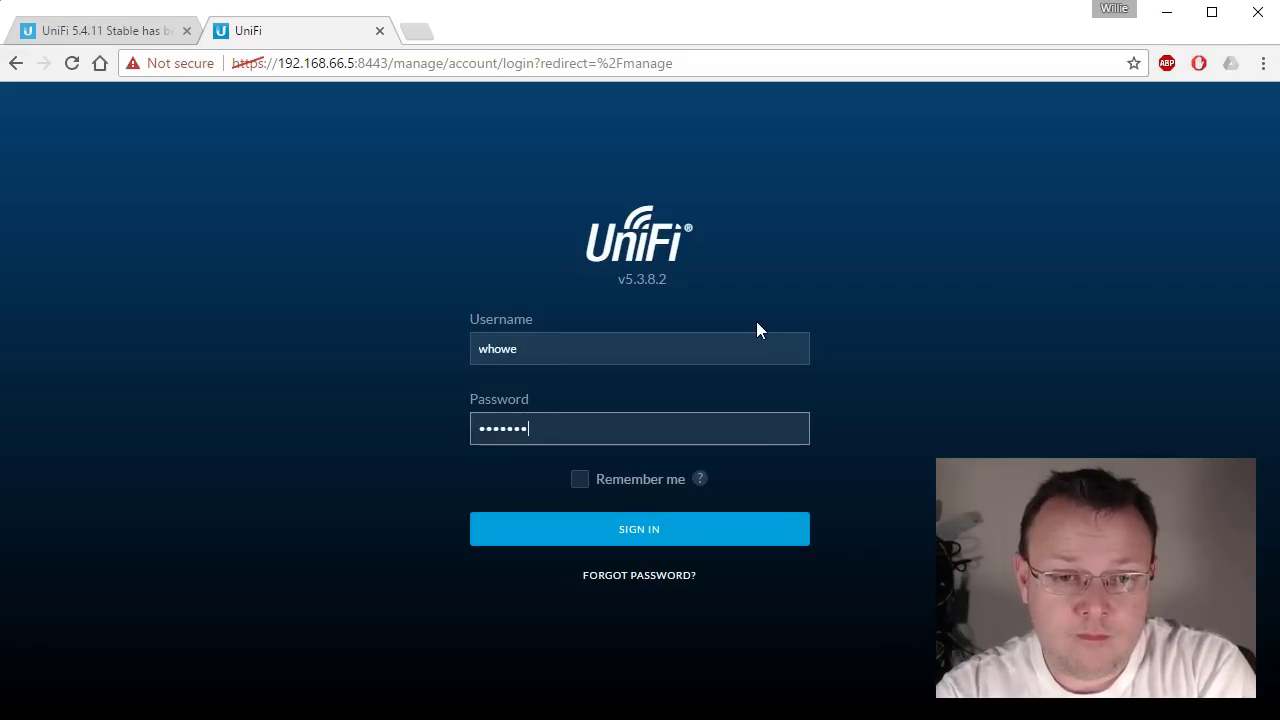
key(Return)
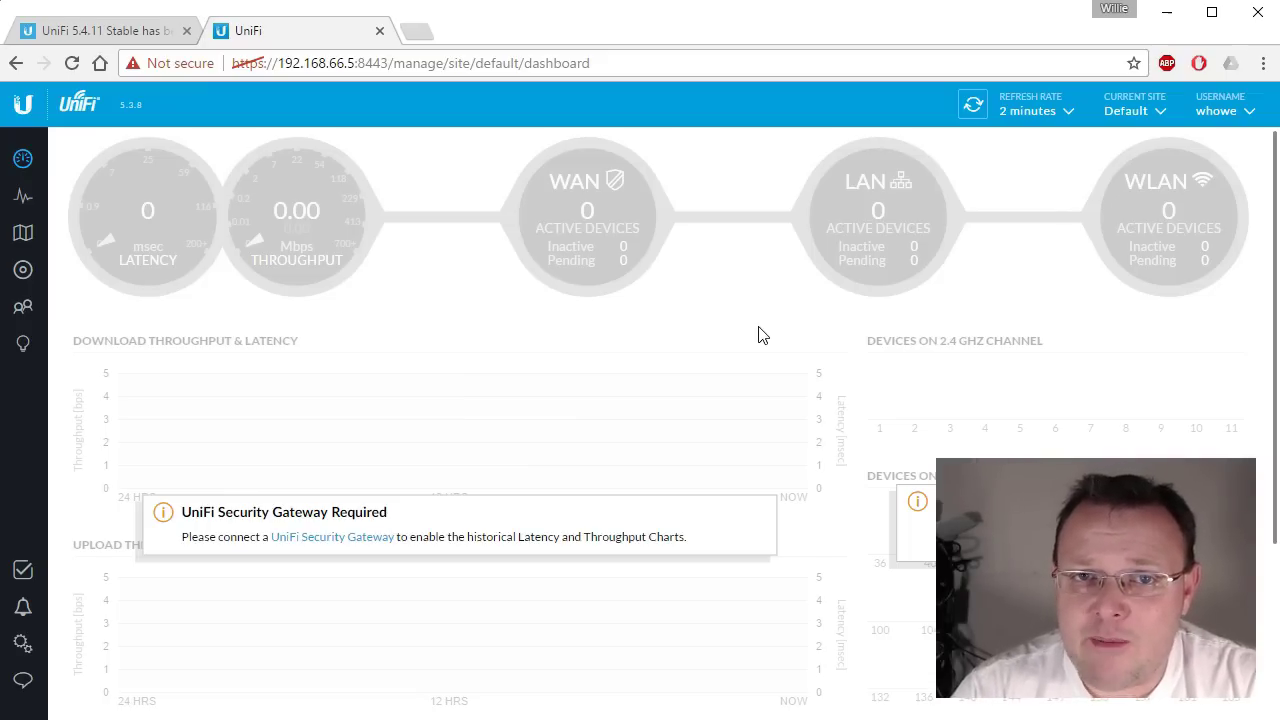
Step: Go to Settings > Maintenance and show the Cloud Key Controller section offering 5.4.11-9184
scroll(680, 476, down, 1)
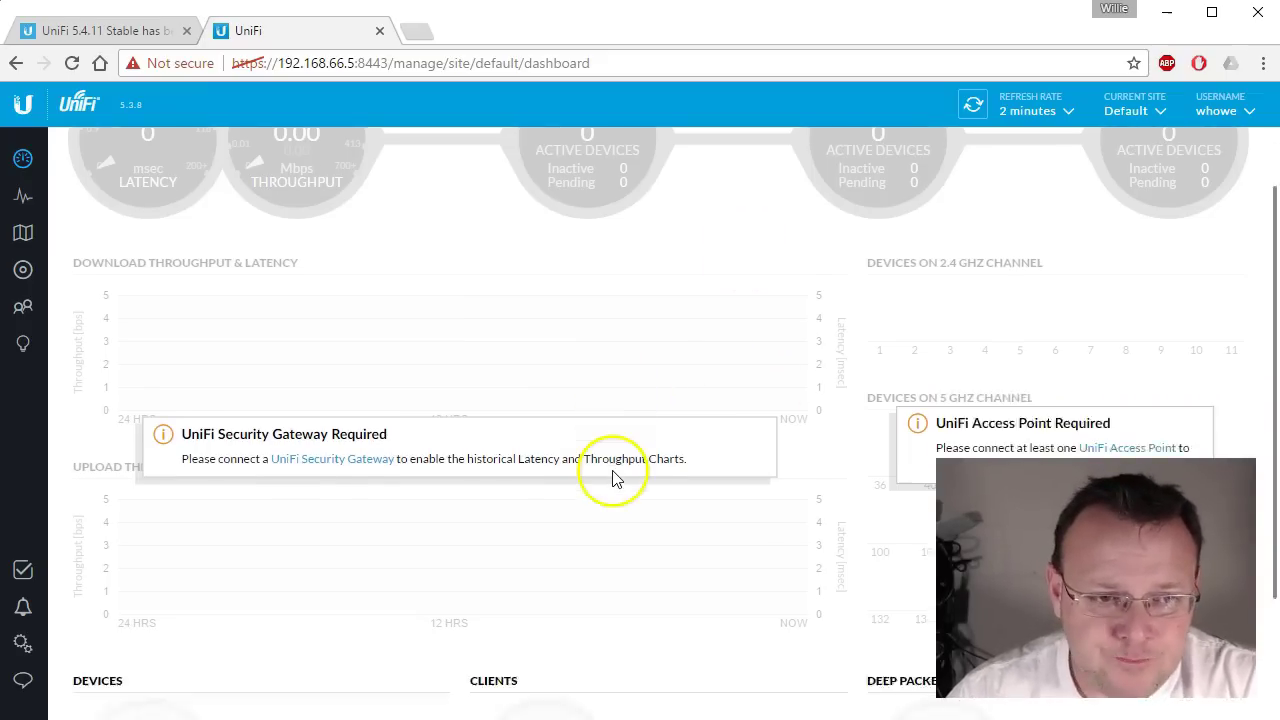
click(22, 645)
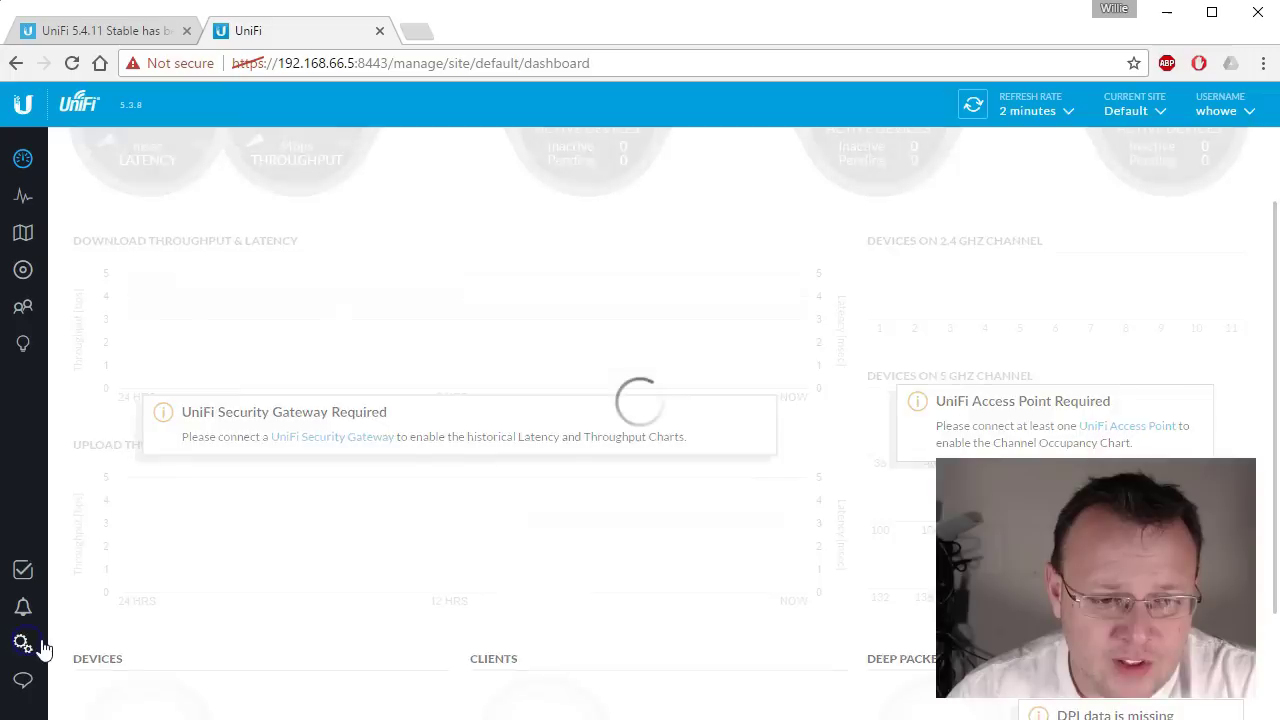
click(150, 582)
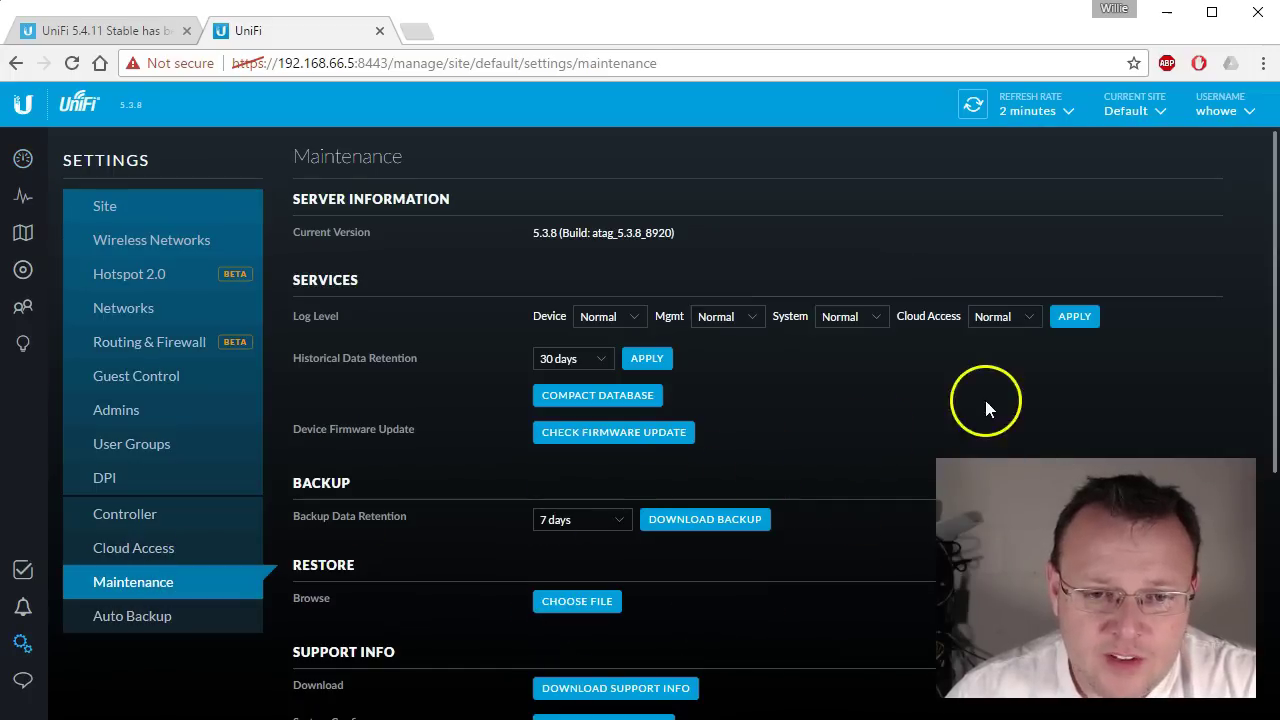
scroll(866, 417, down, 3)
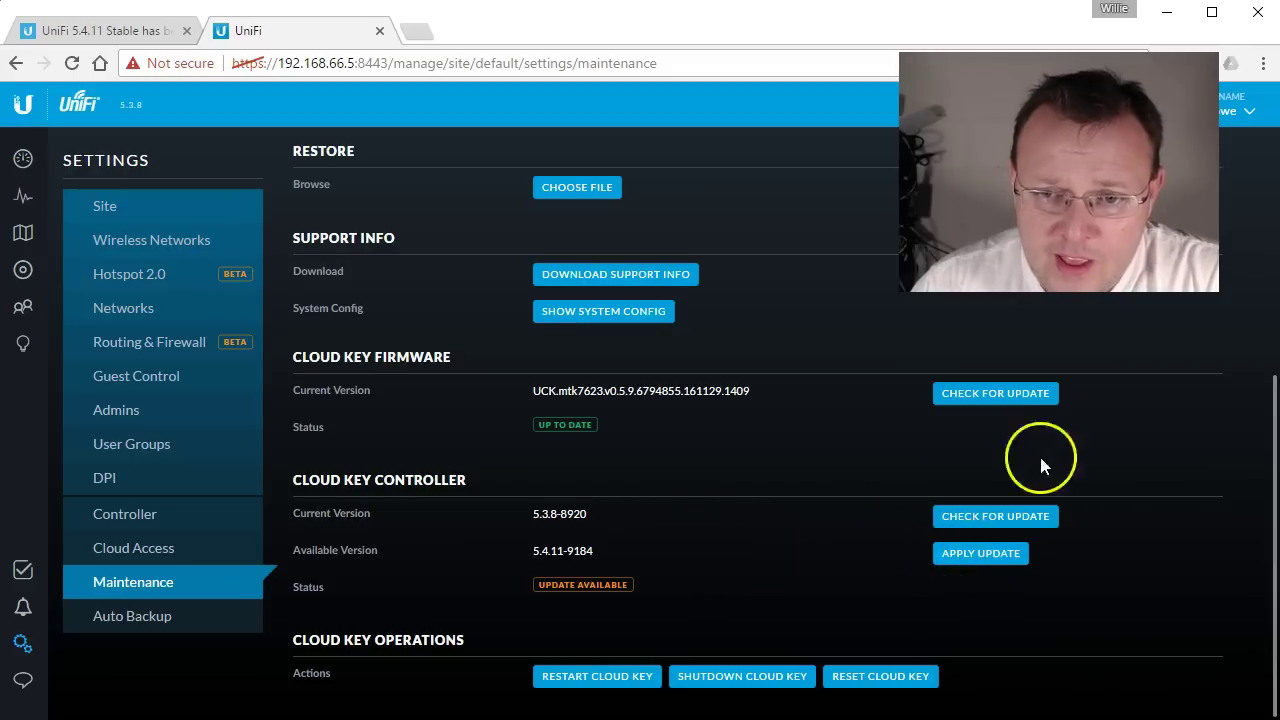
Step: Apply and confirm the 5.4.11-9184 Cloud Key controller update until the status shows Restarting
click(988, 560)
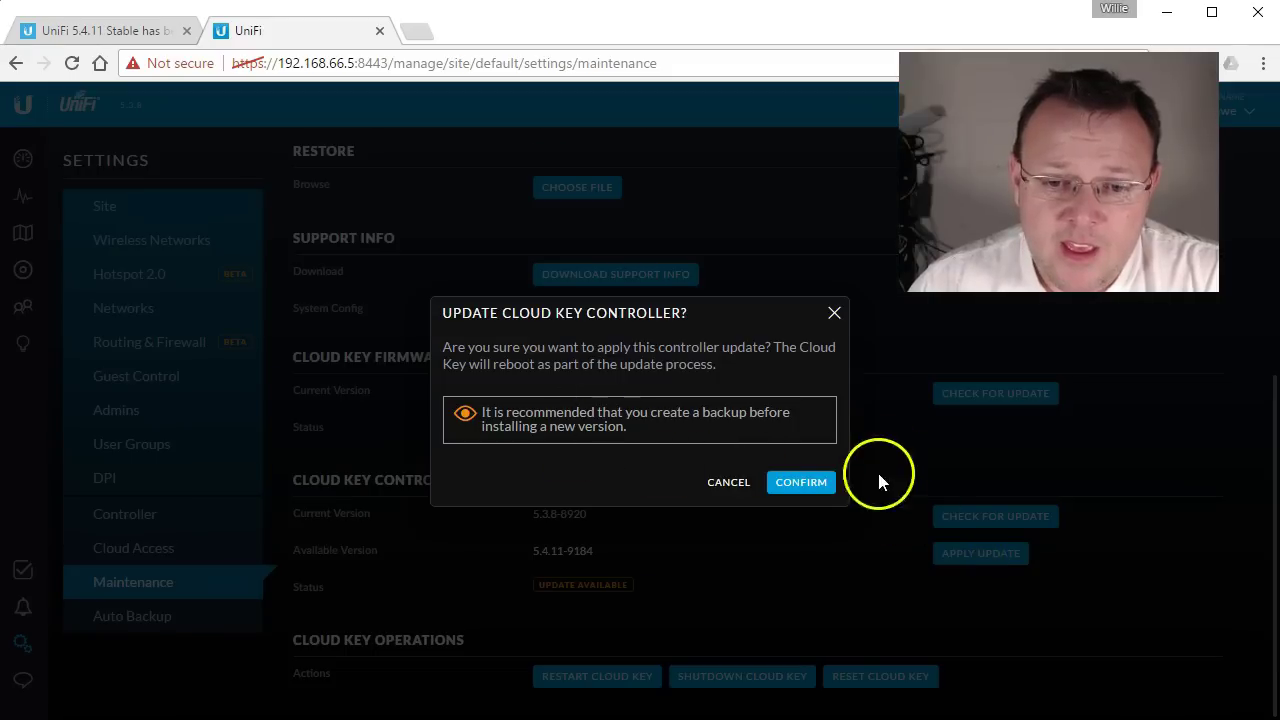
click(816, 482)
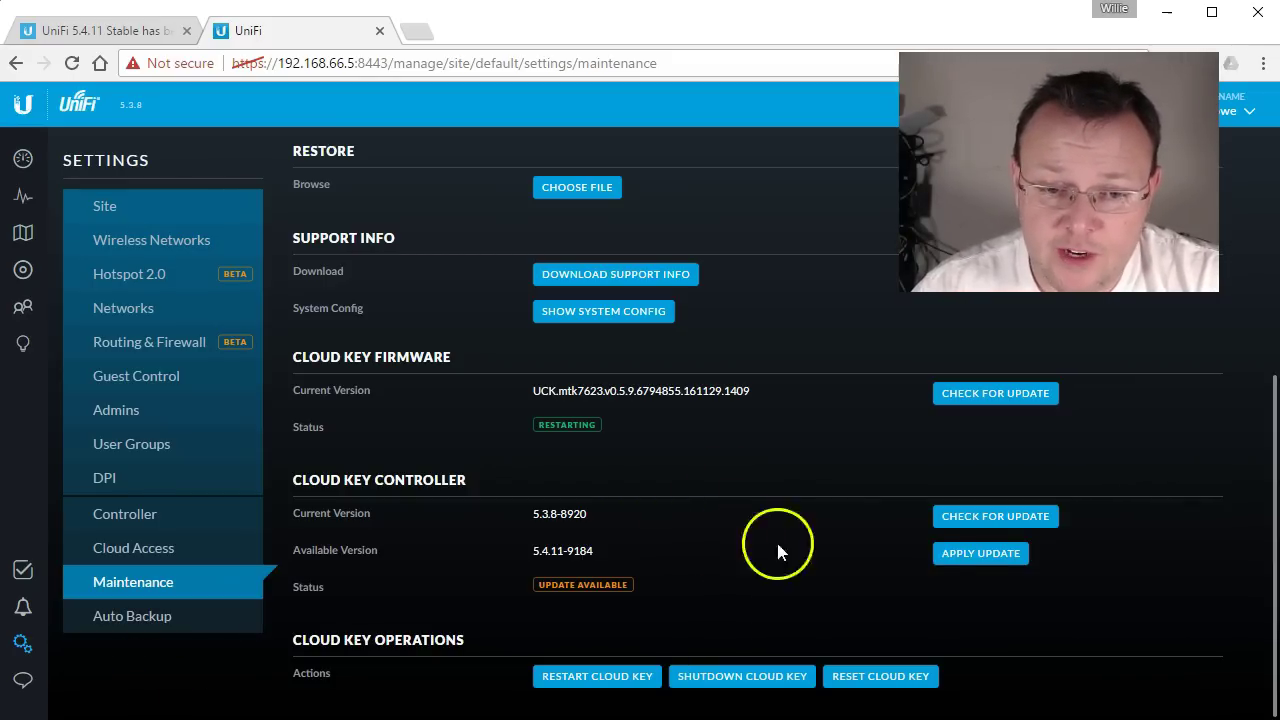
click(1005, 553)
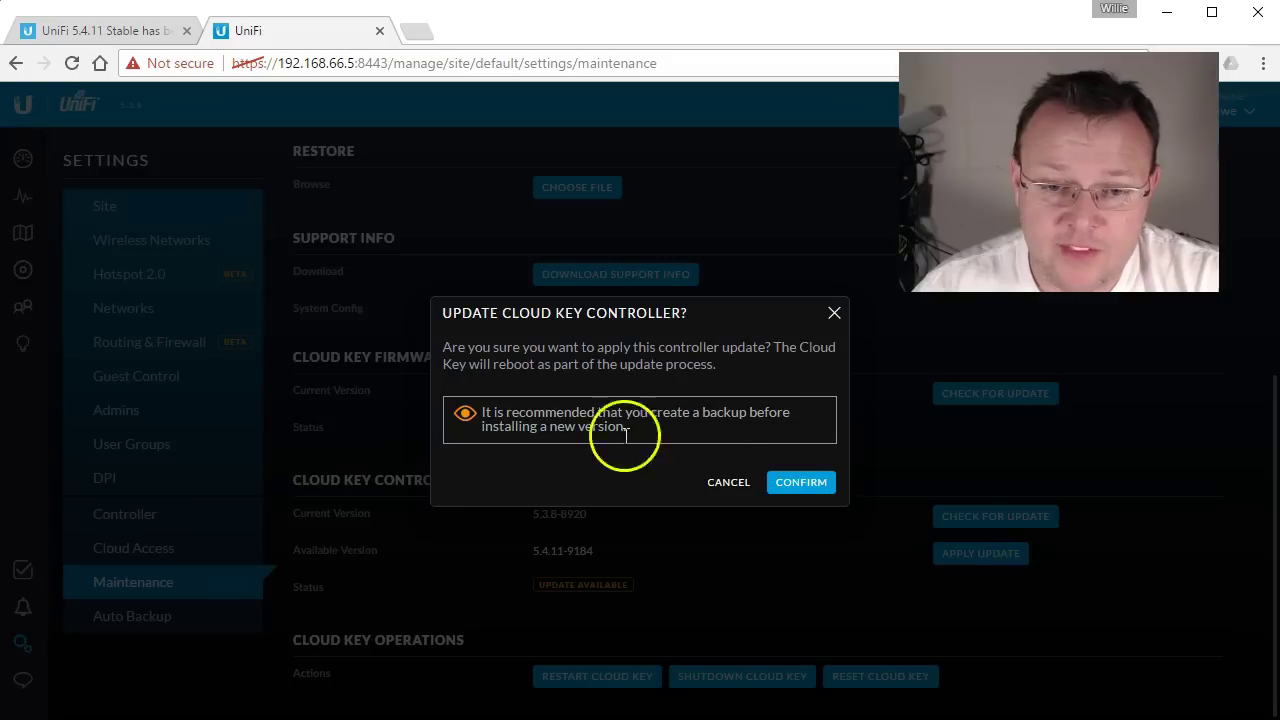
click(795, 482)
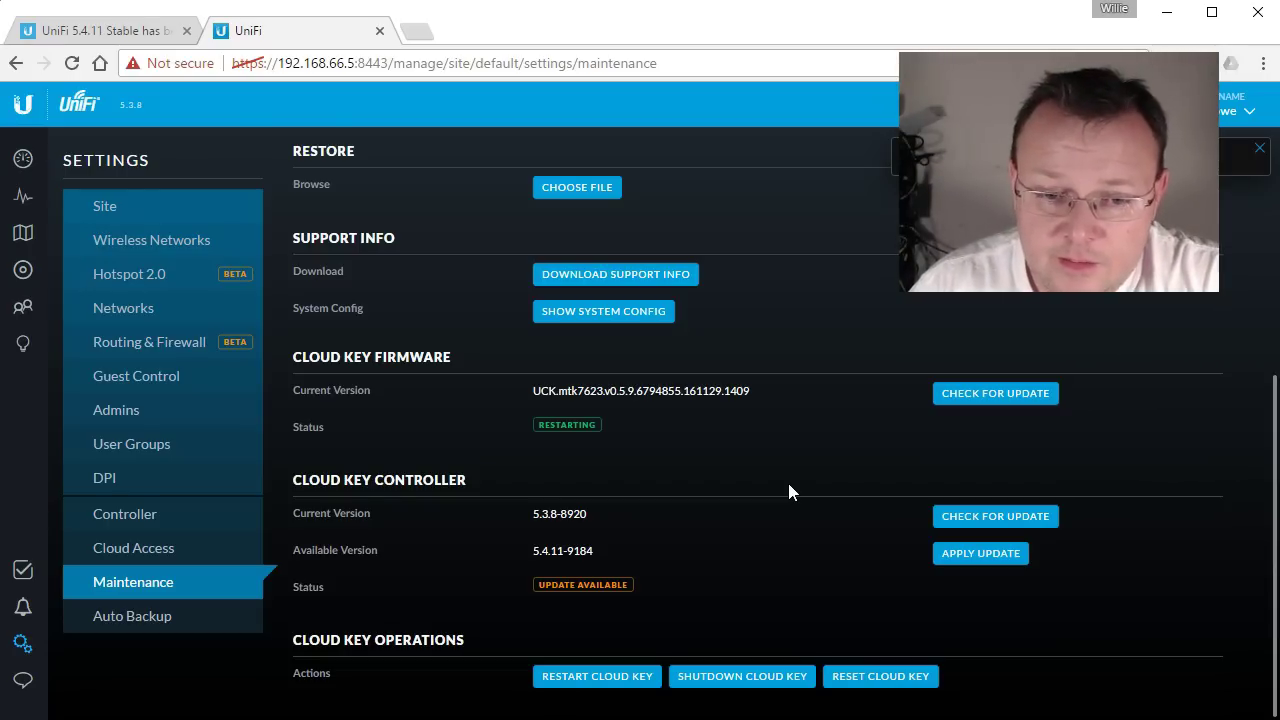
click(766, 513)
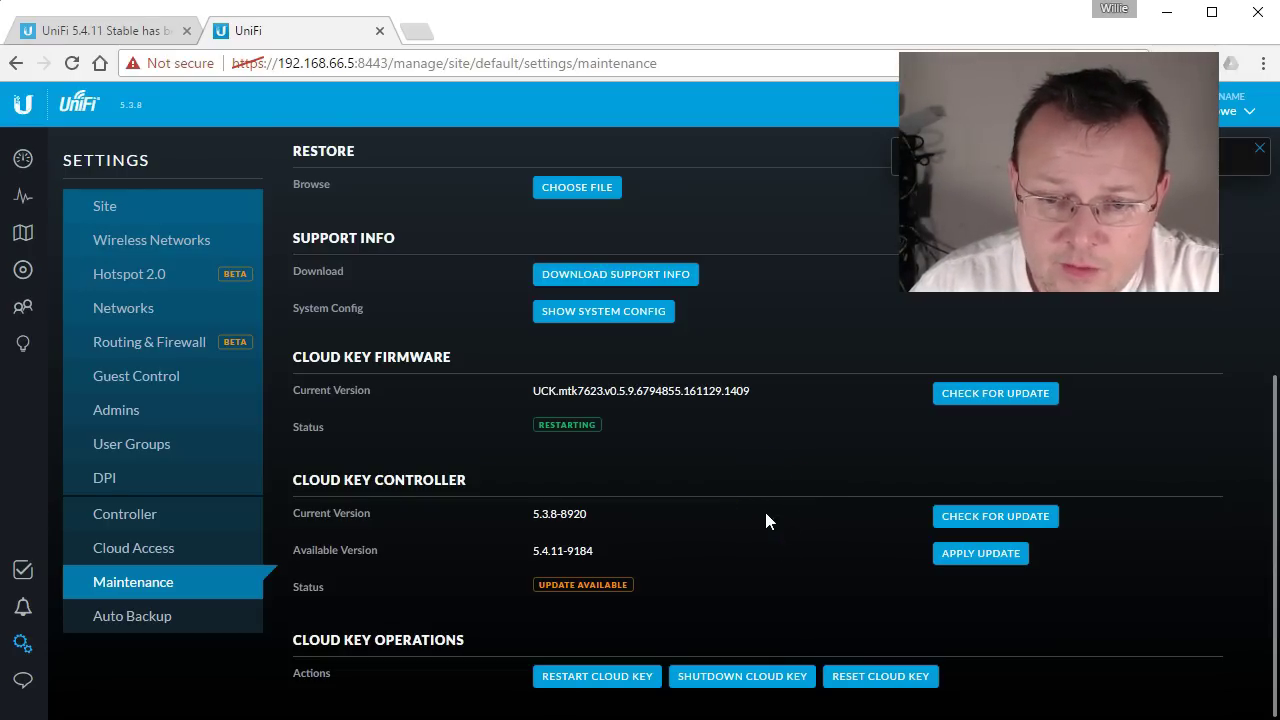
click(923, 556)
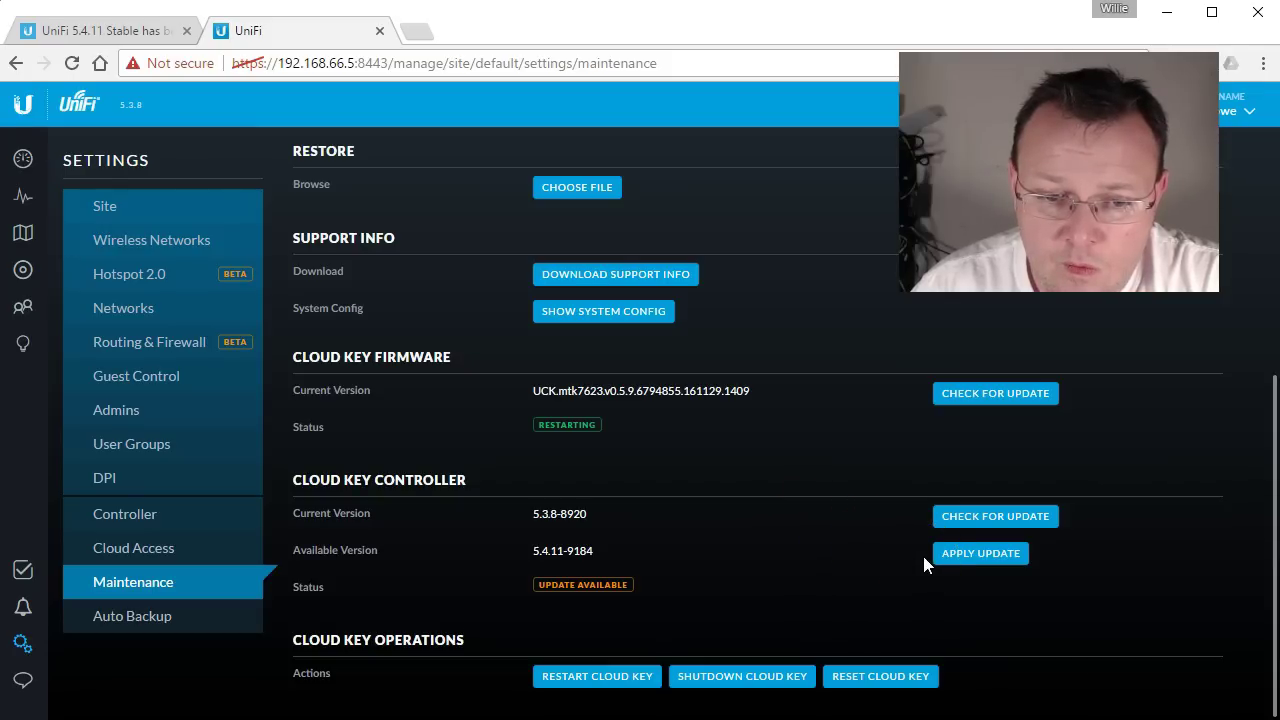
click(960, 558)
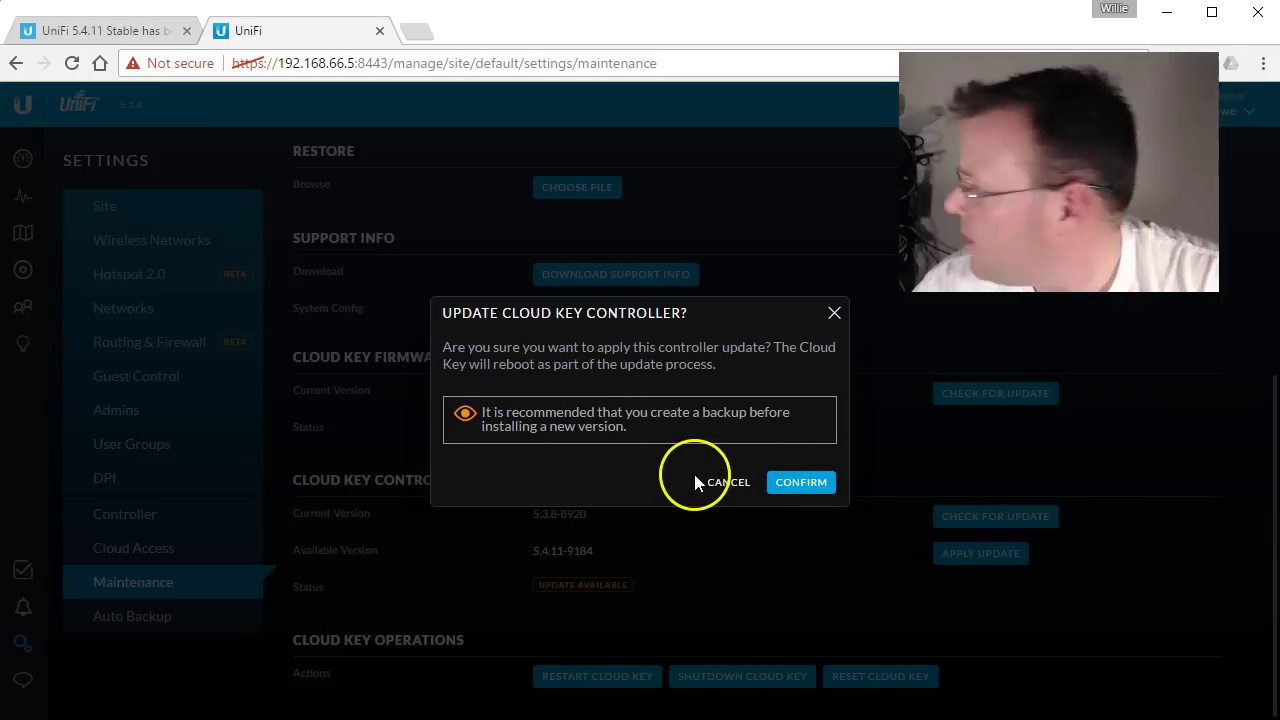
click(733, 482)
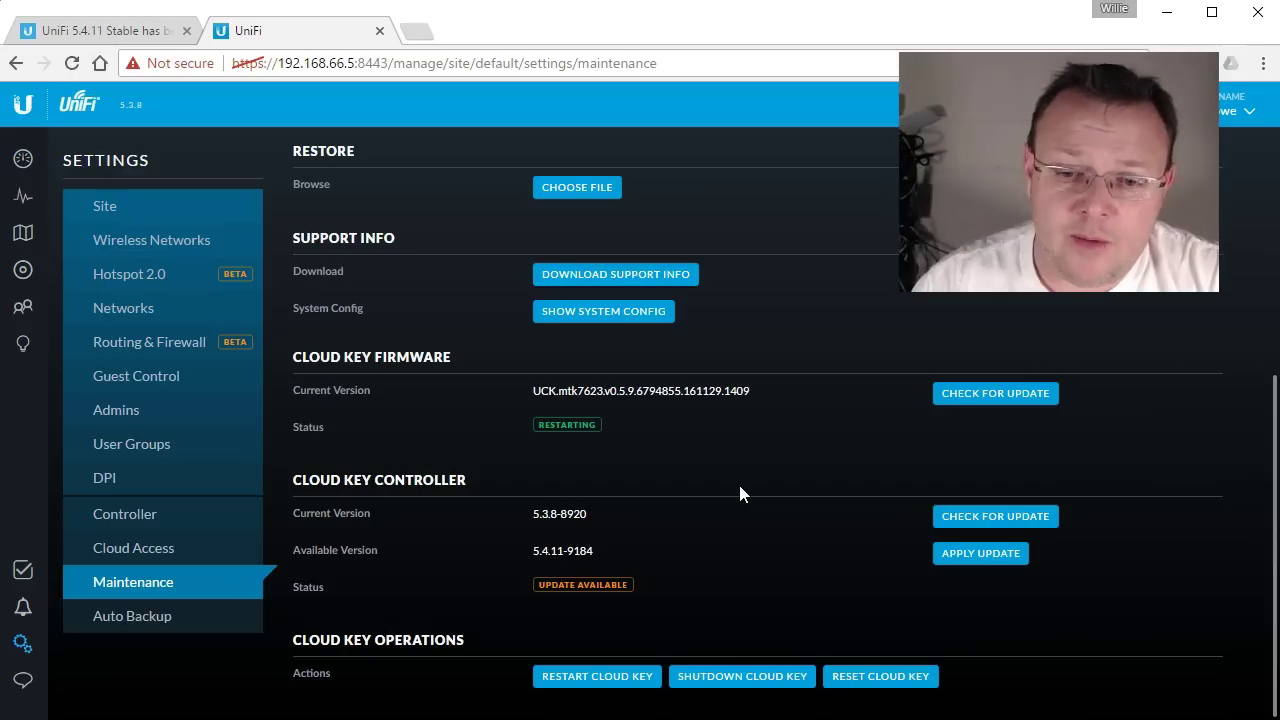
Step: Log back in to the upgraded 5.4.11 controller with the admin username and password
click(745, 478)
click(724, 336)
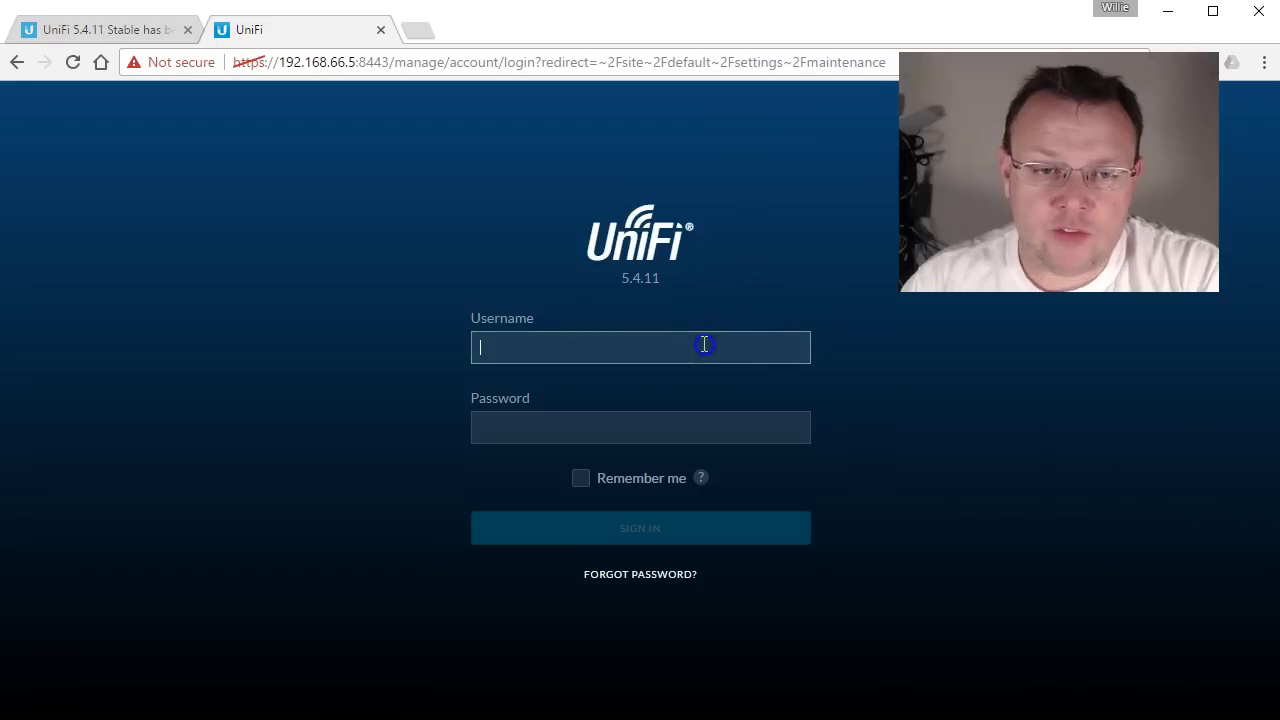
text(whowe)
key(Tab)
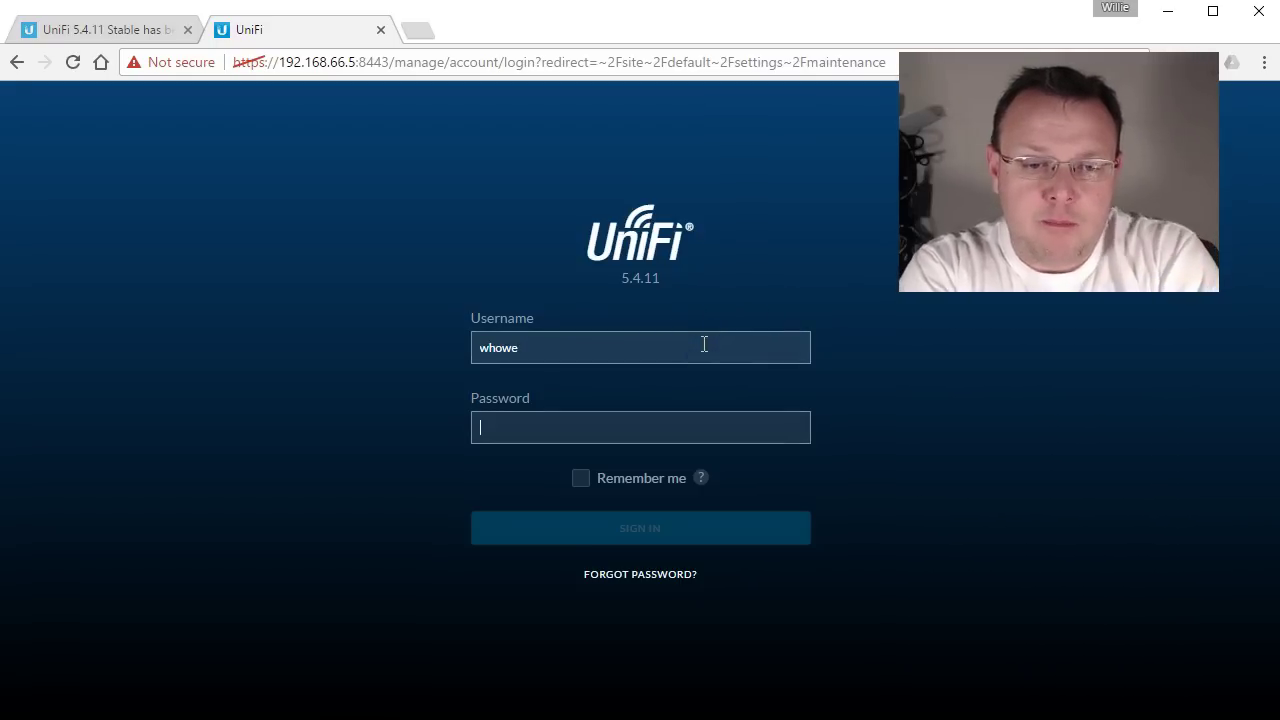
text(••)
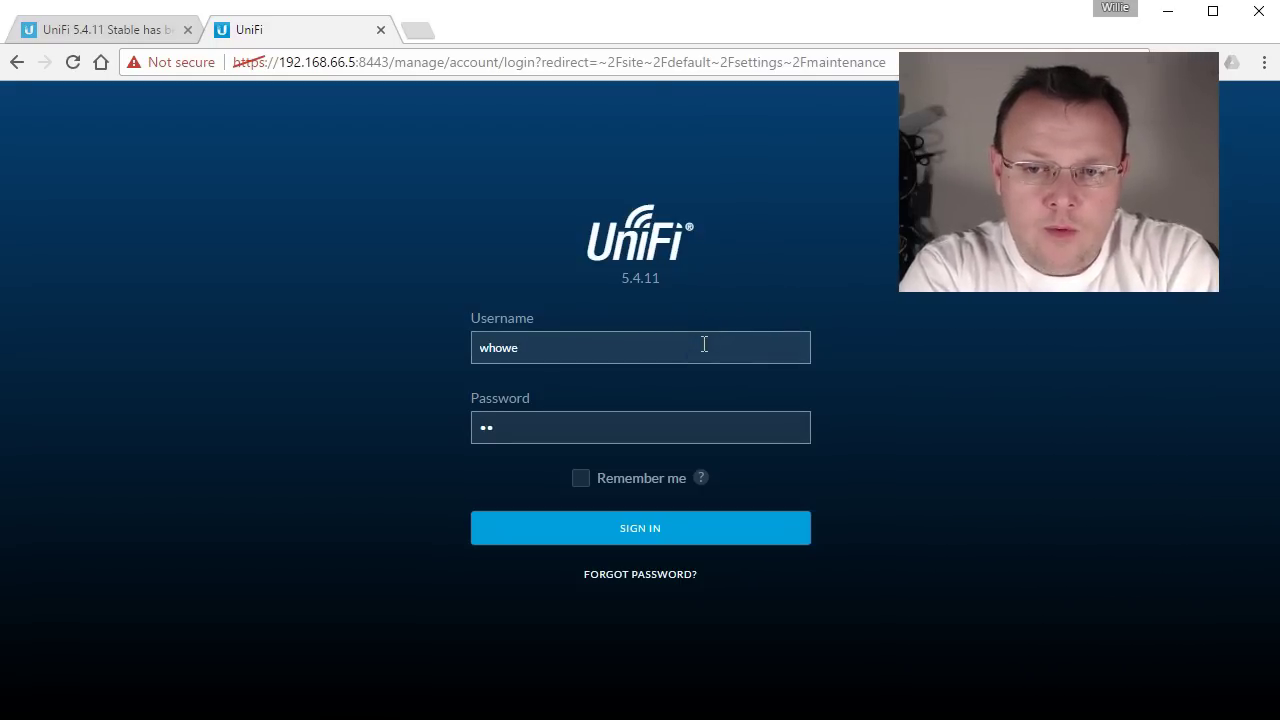
text(•••••••)
key(Return)
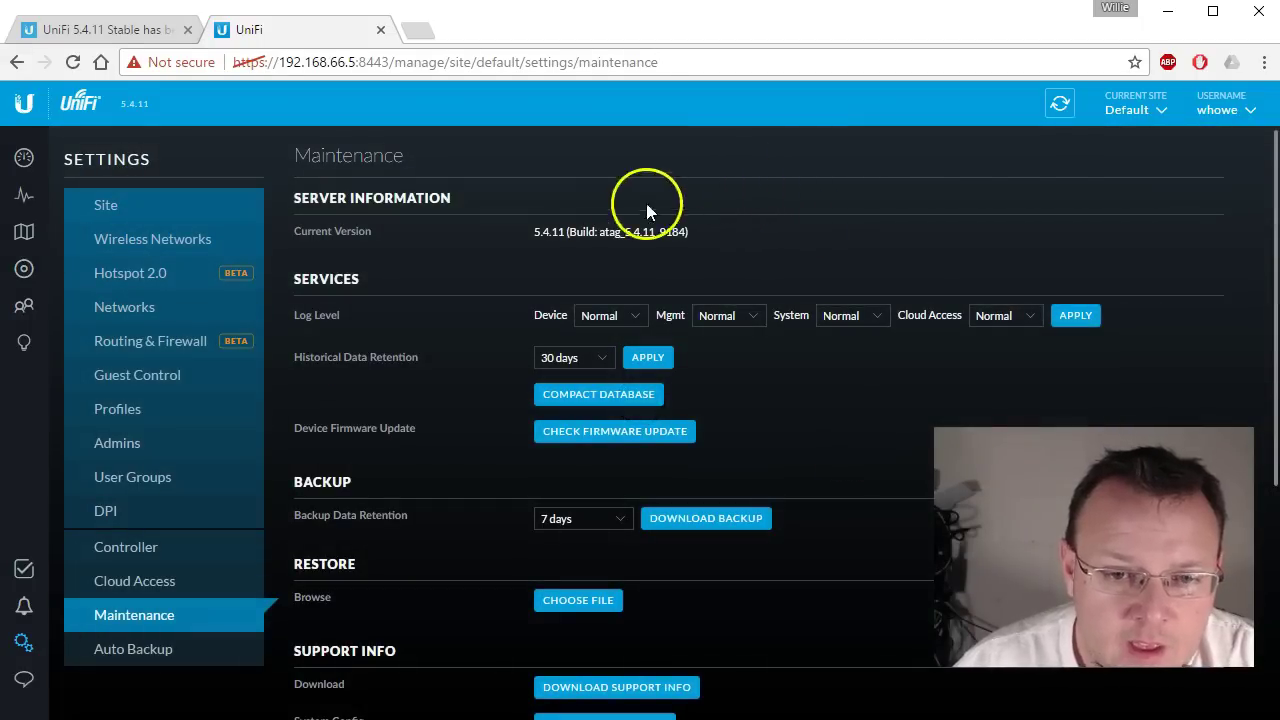
scroll(515, 235, down, 4)
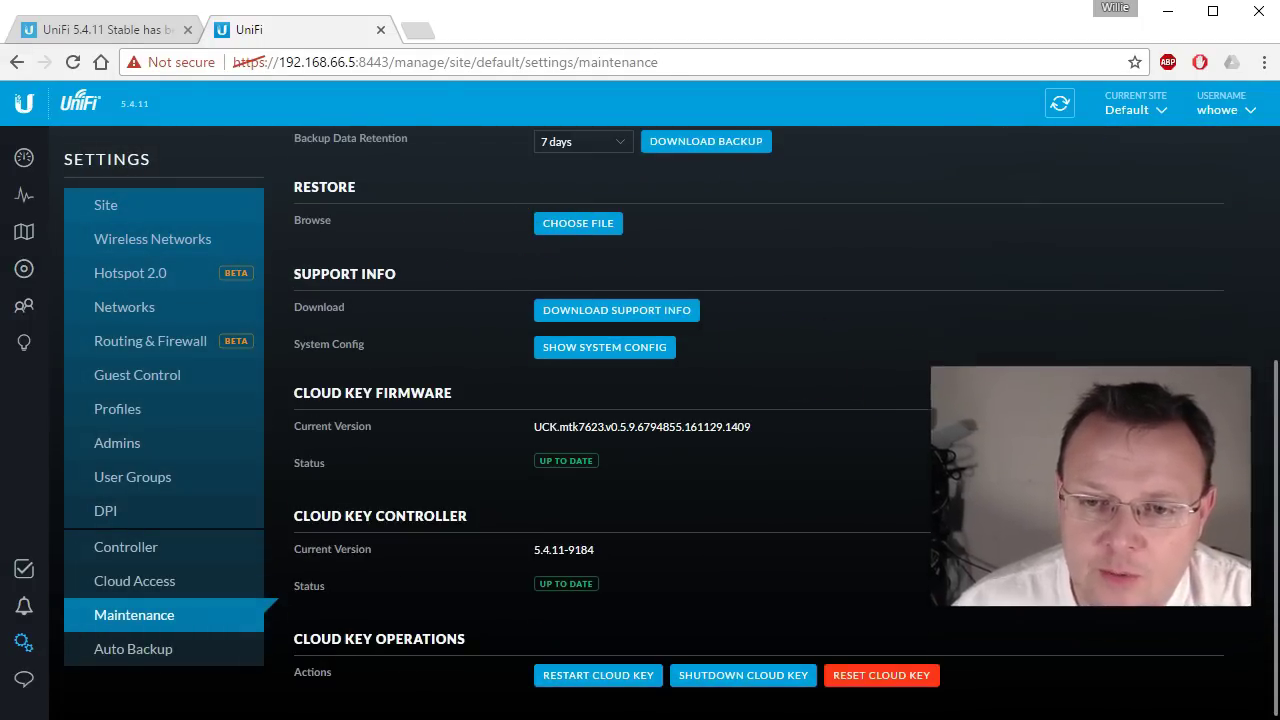
click(998, 432)
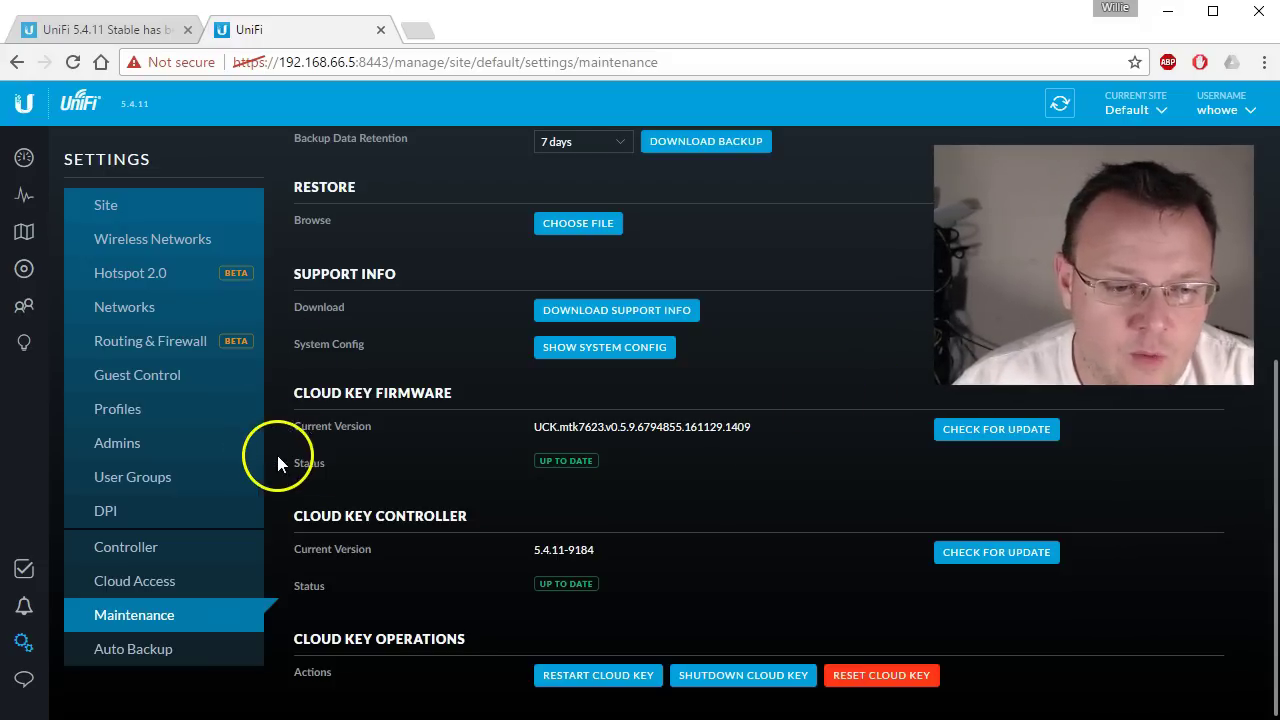
scroll(480, 533, up, 3)
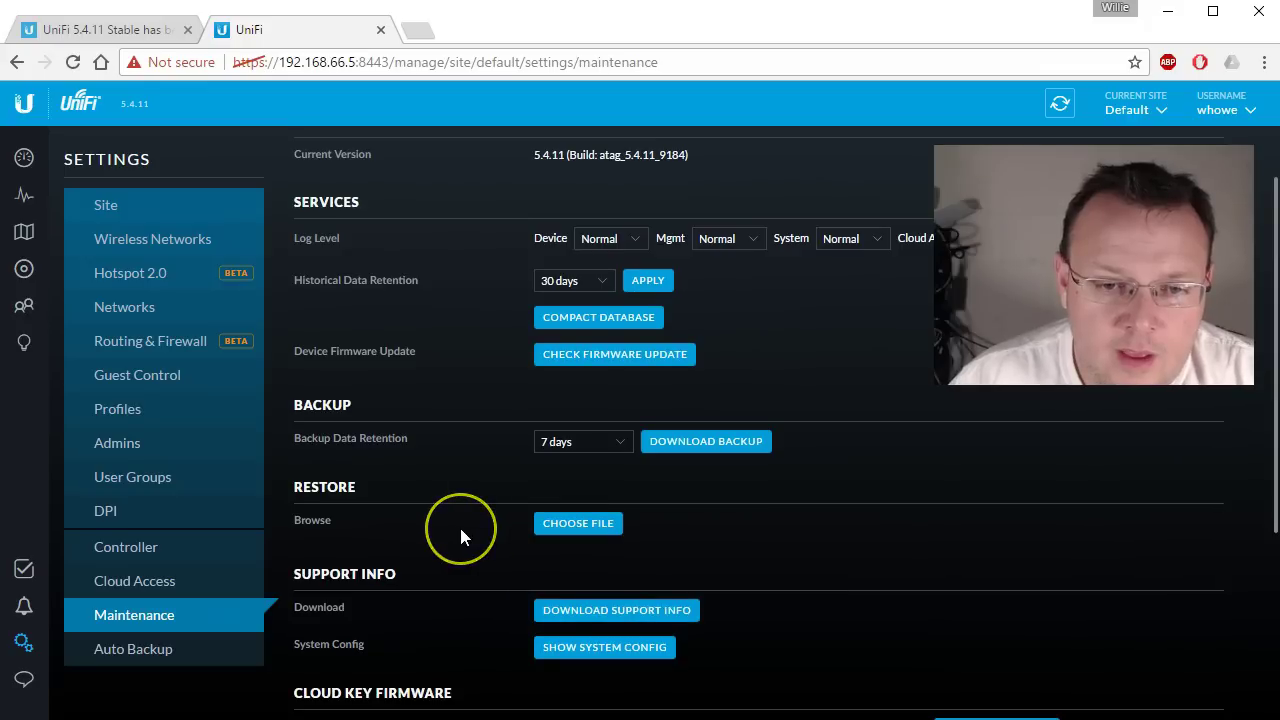
scroll(462, 396, up, 1)
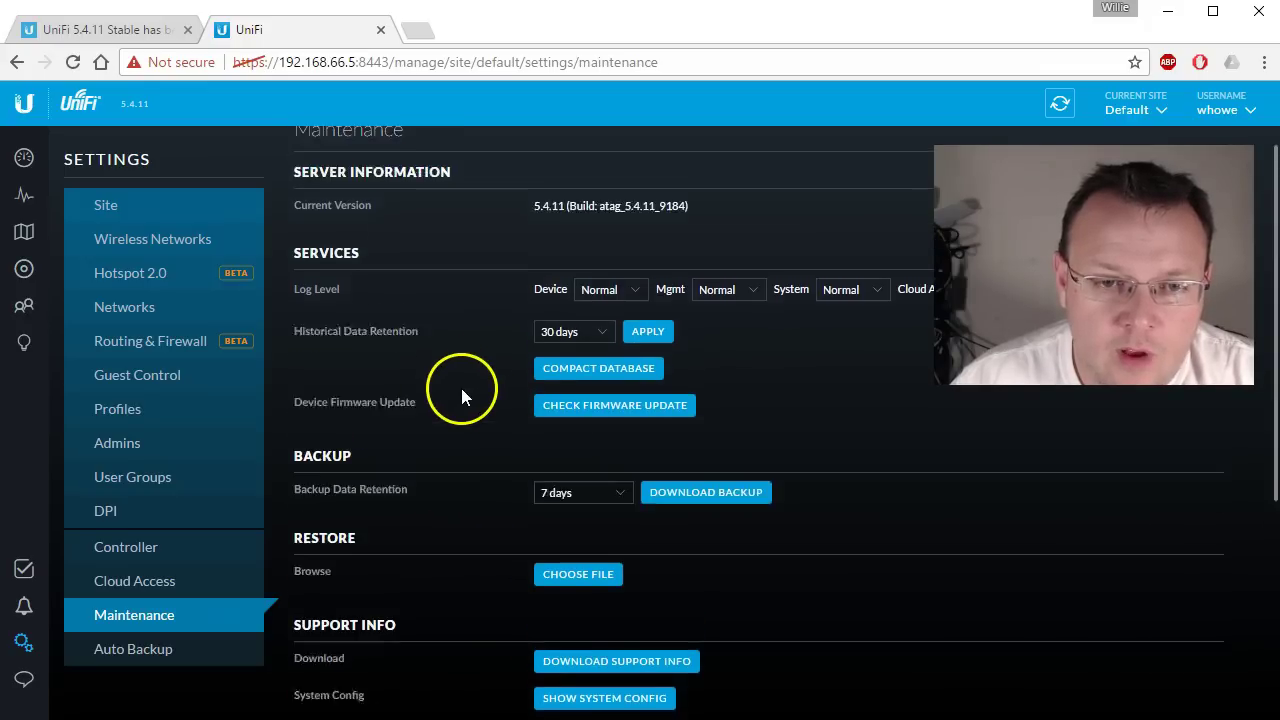
scroll(461, 396, down, 4)
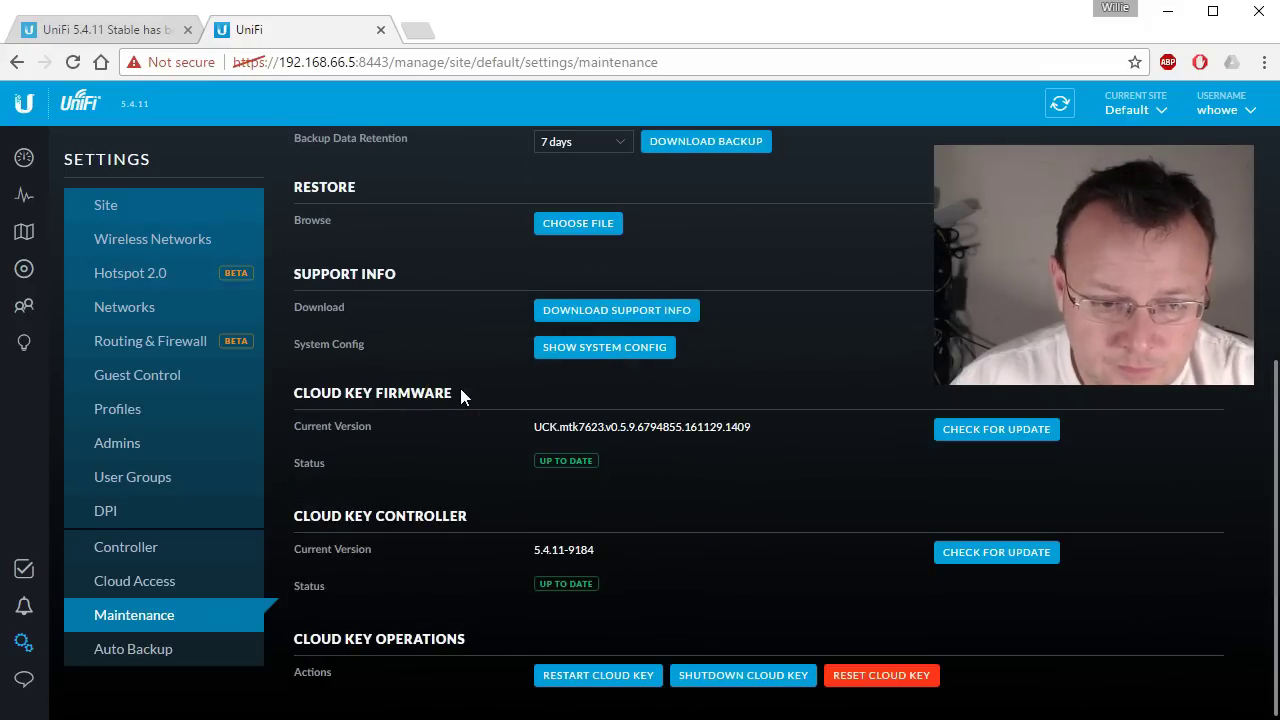
click(148, 558)
scroll(398, 539, up, 3)
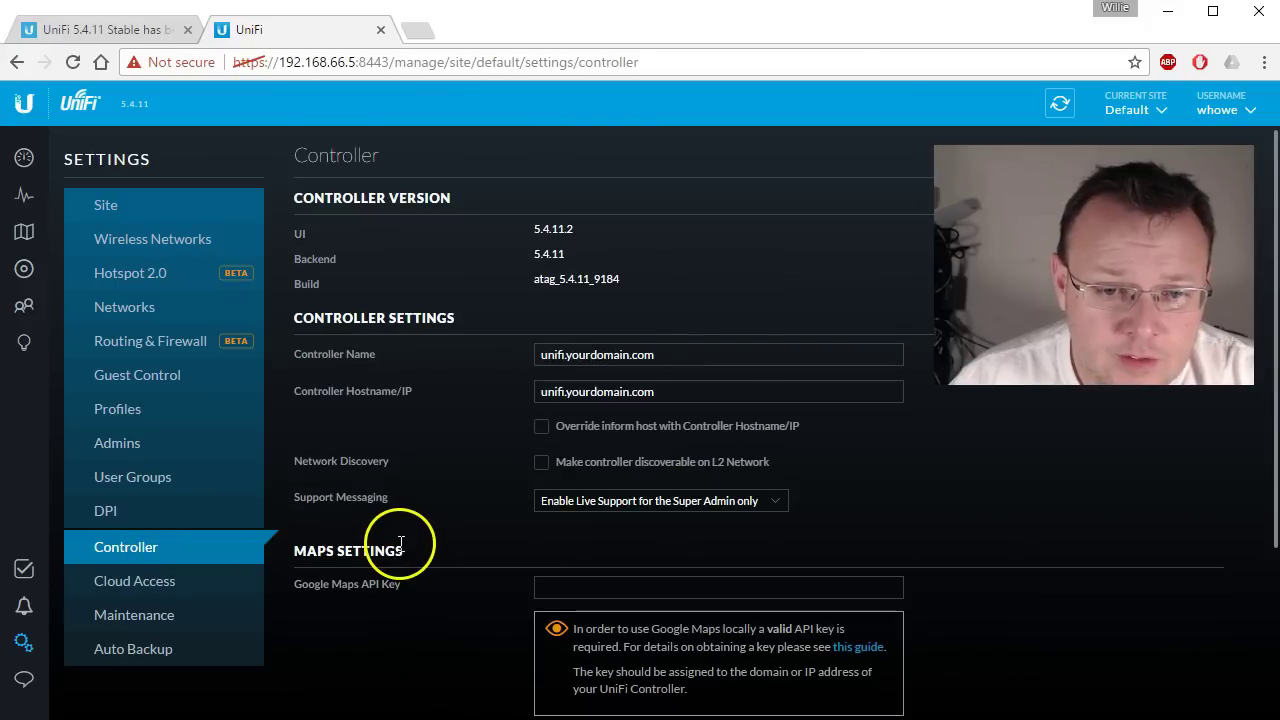
scroll(414, 480, down, 3)
scroll(412, 485, up, 3)
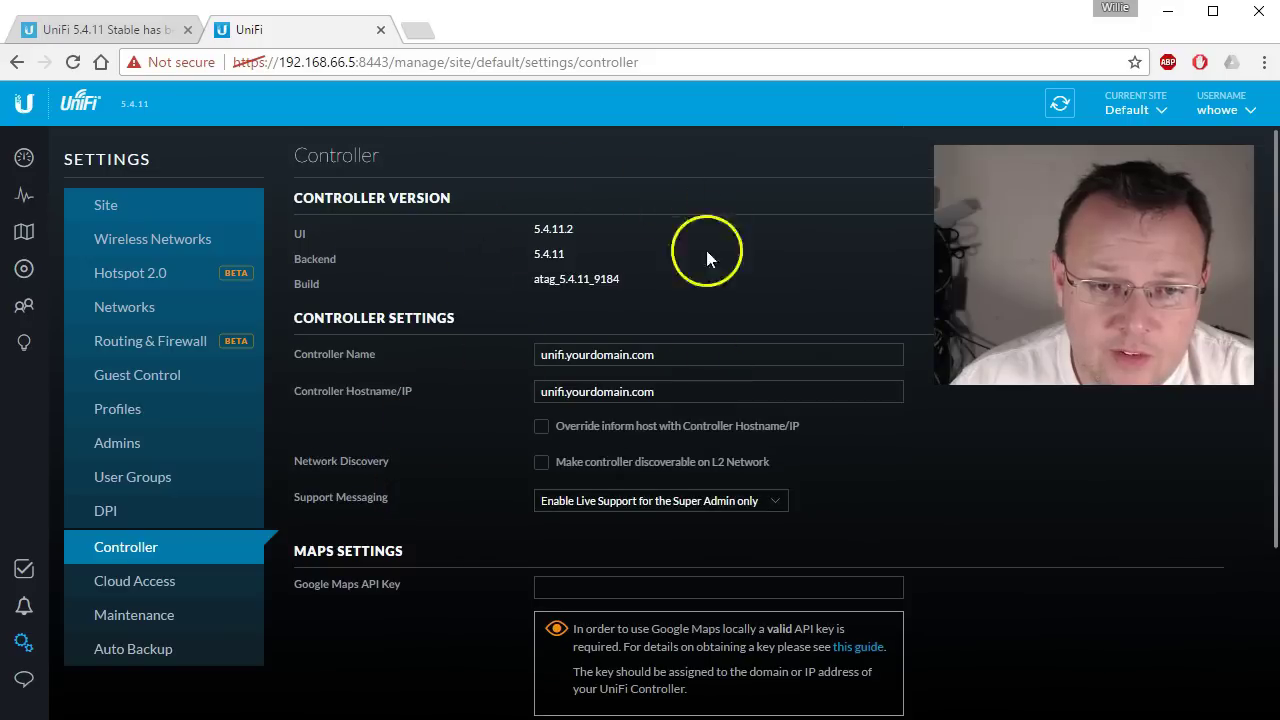
scroll(371, 423, down, 3)
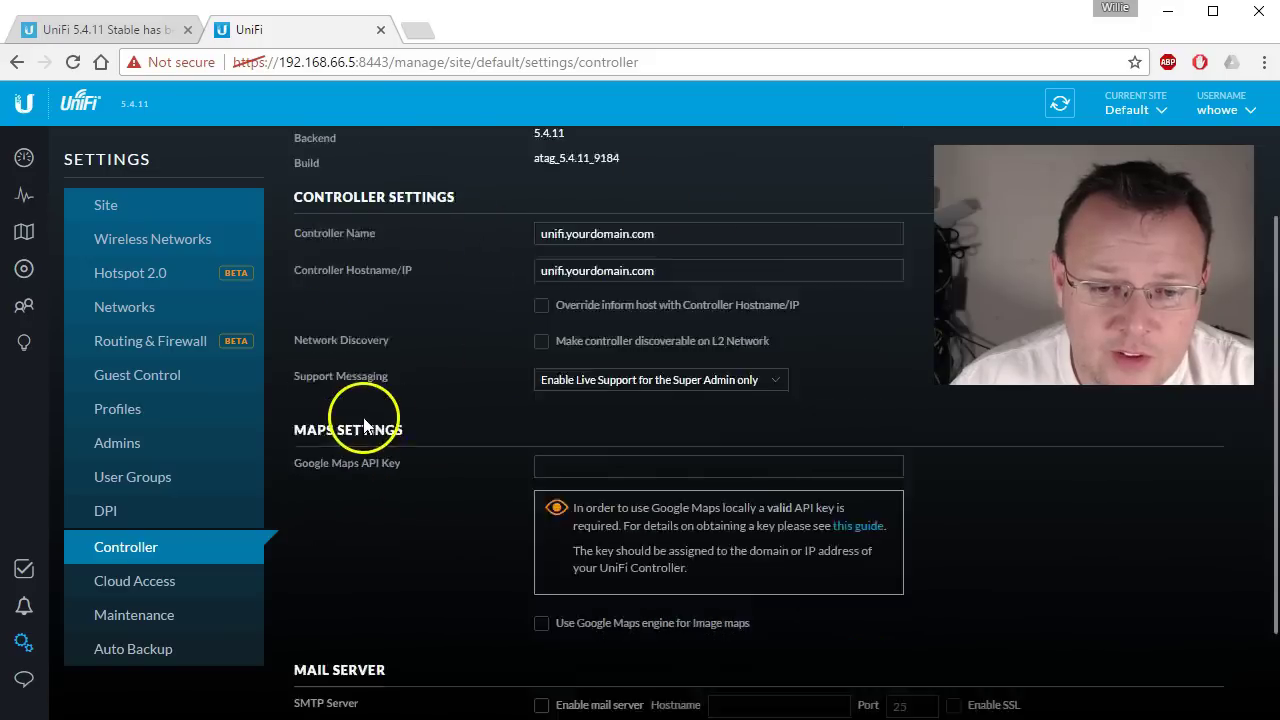
click(158, 622)
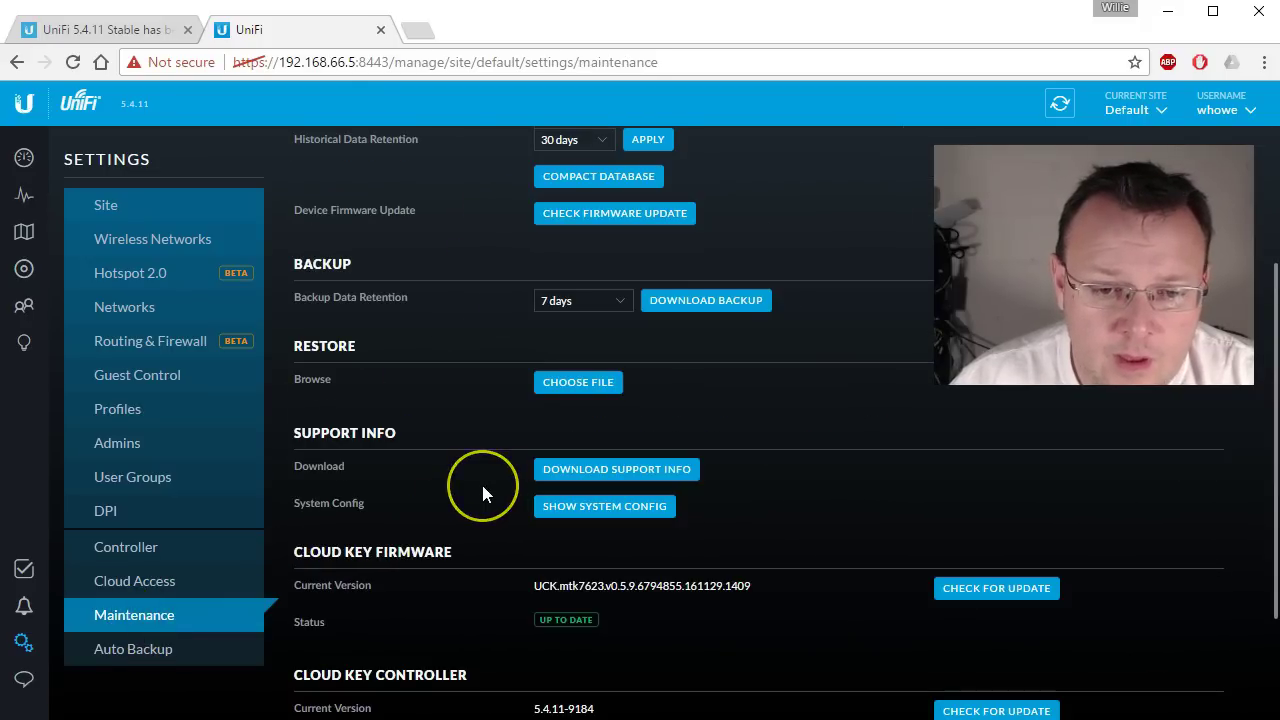
Step: Restore the controller from the 5.4.9.unf backup in Downloads and confirm the restore
click(572, 382)
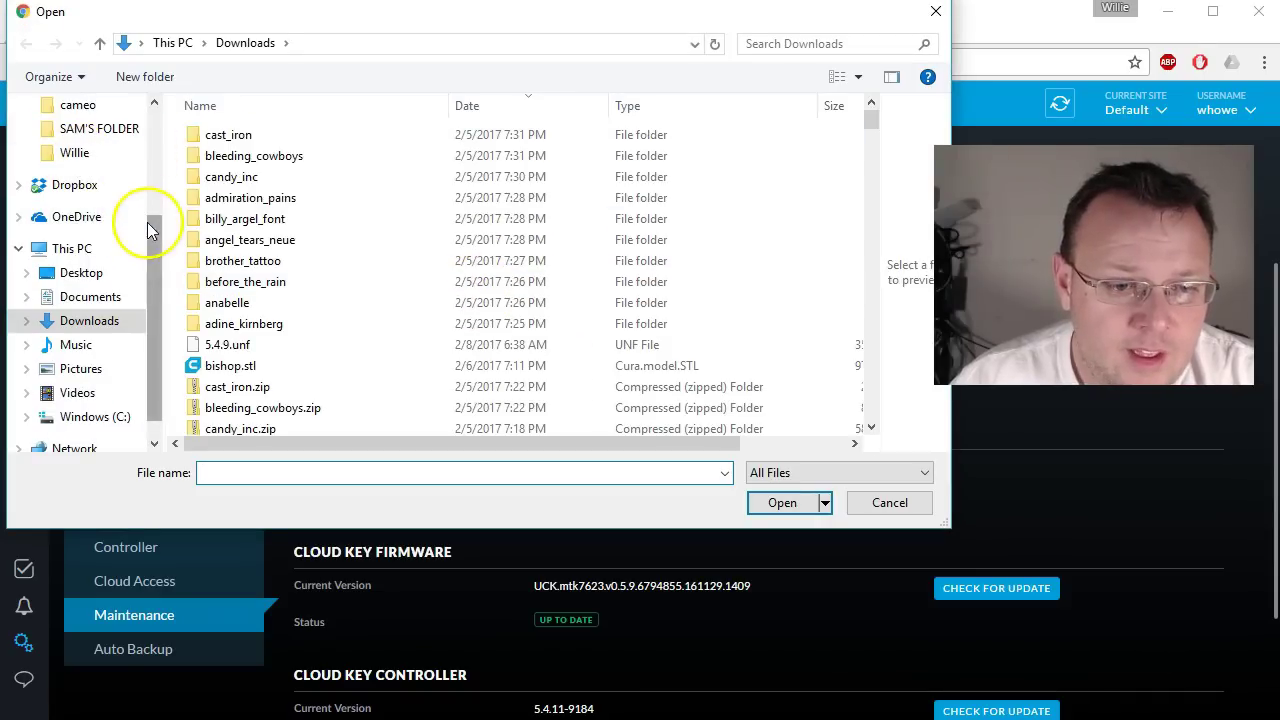
click(235, 352)
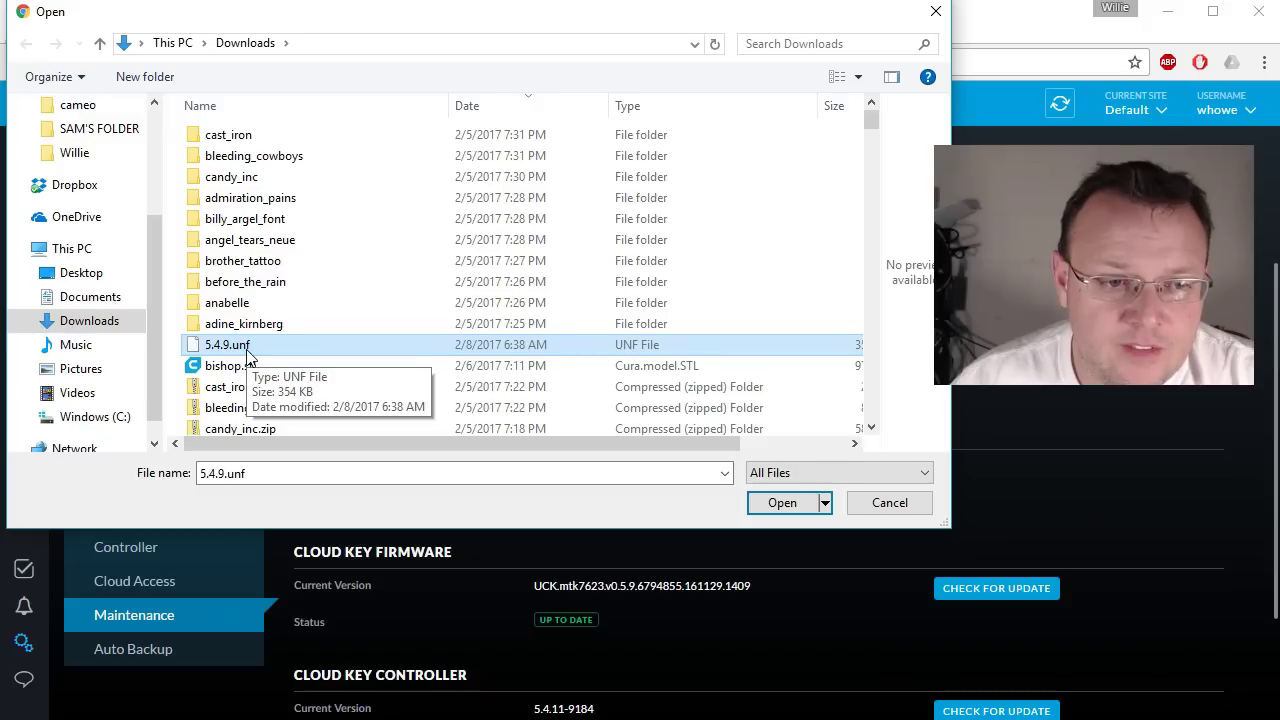
double_click(306, 344)
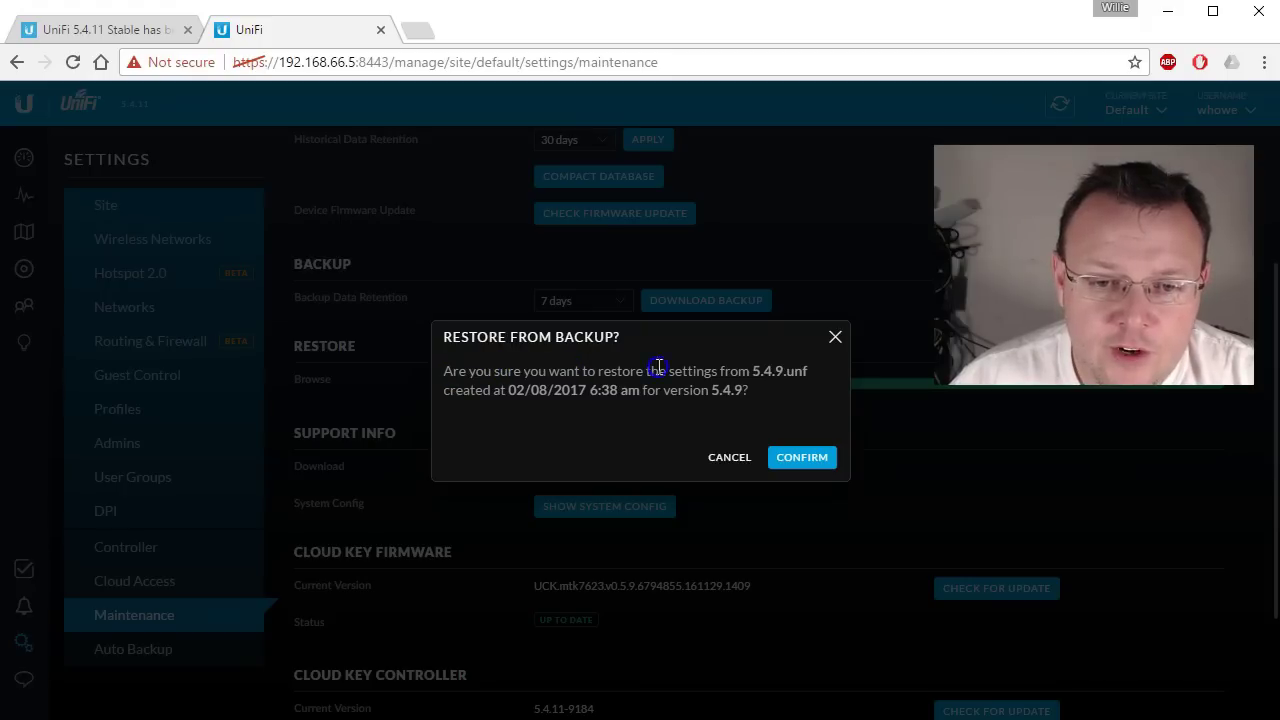
click(790, 460)
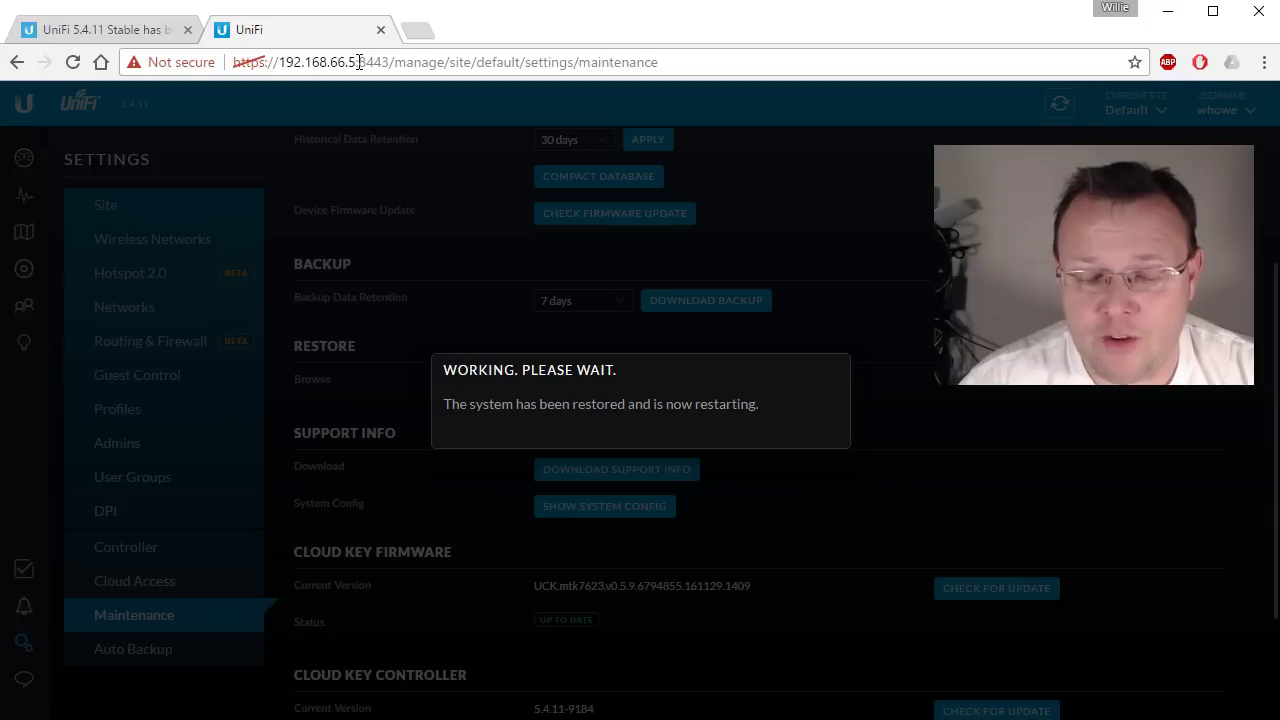
Step: Wait out the 'Working. Please wait.' restart until the 5.4.11 sign-in page returns
click(829, 129)
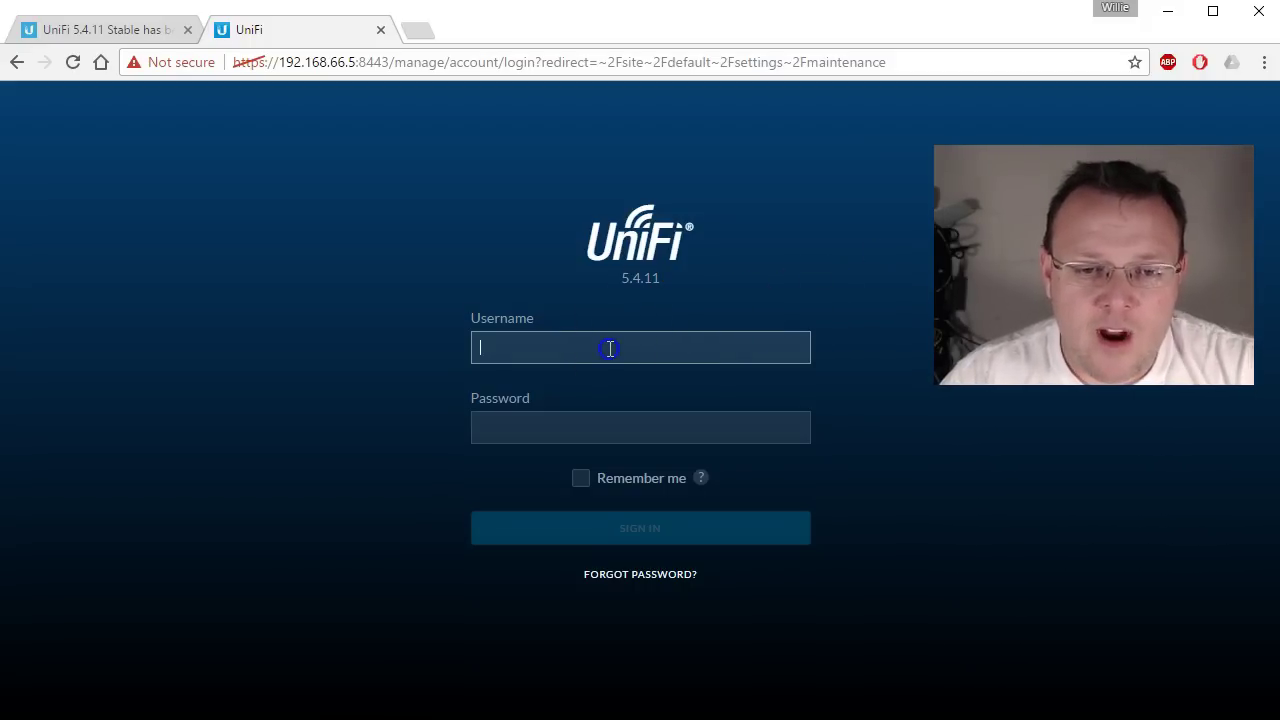
Step: Log in with the admin username and password to reach the restored site's Maintenance settings
text(whowe)
key(Tab)
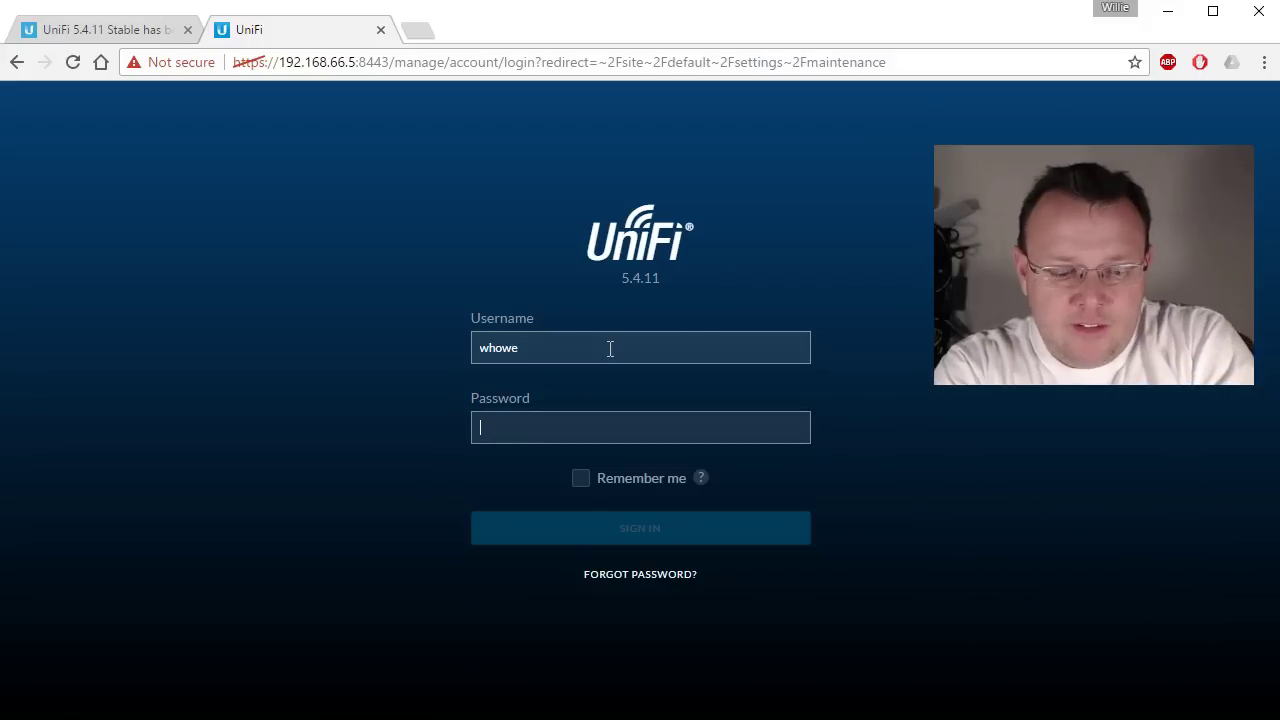
text(•••••••••)
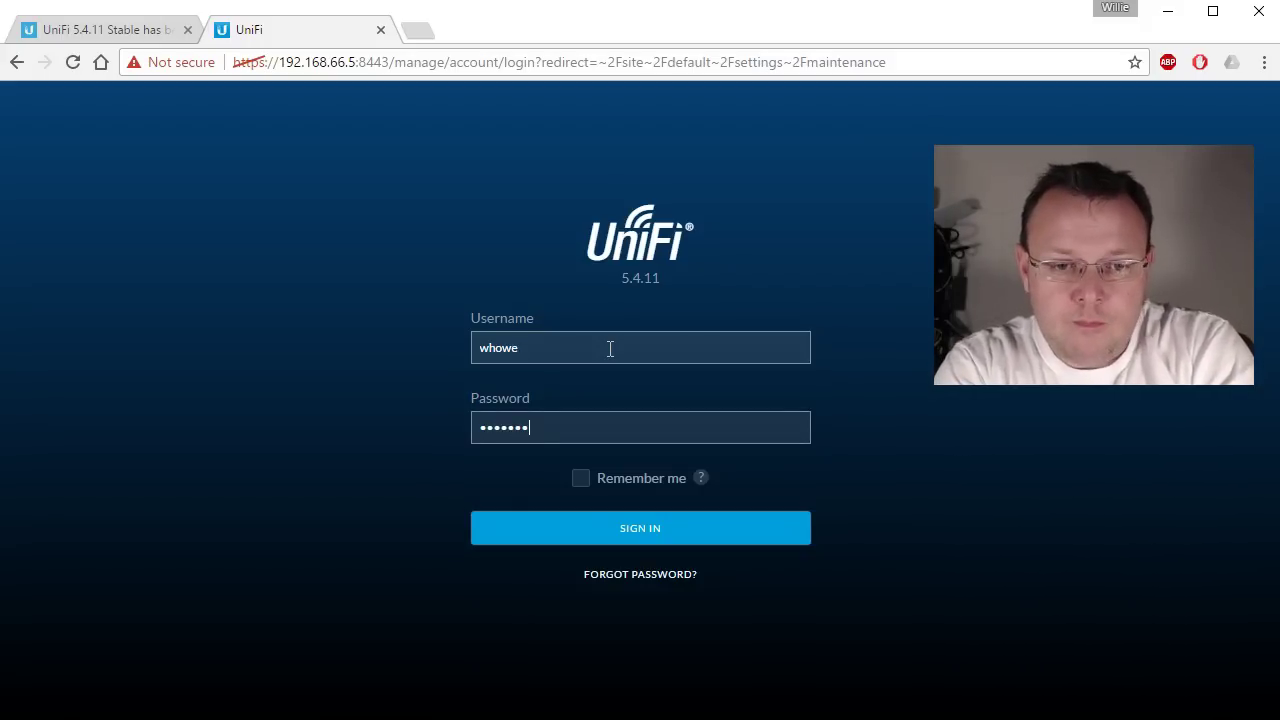
key(Return)
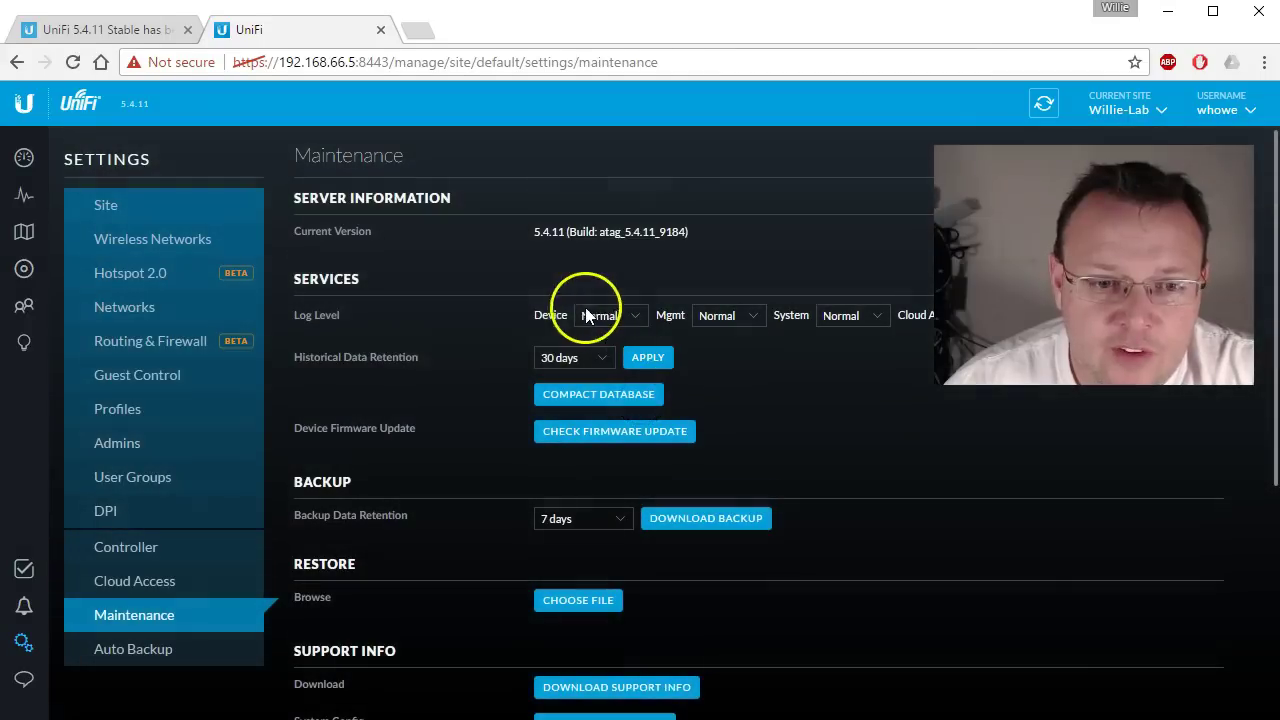
Step: Show the Devices list with Lab-USG (4.3.33.4936086) and Lab-US-8 (3.7.35.6029) connected
click(25, 269)
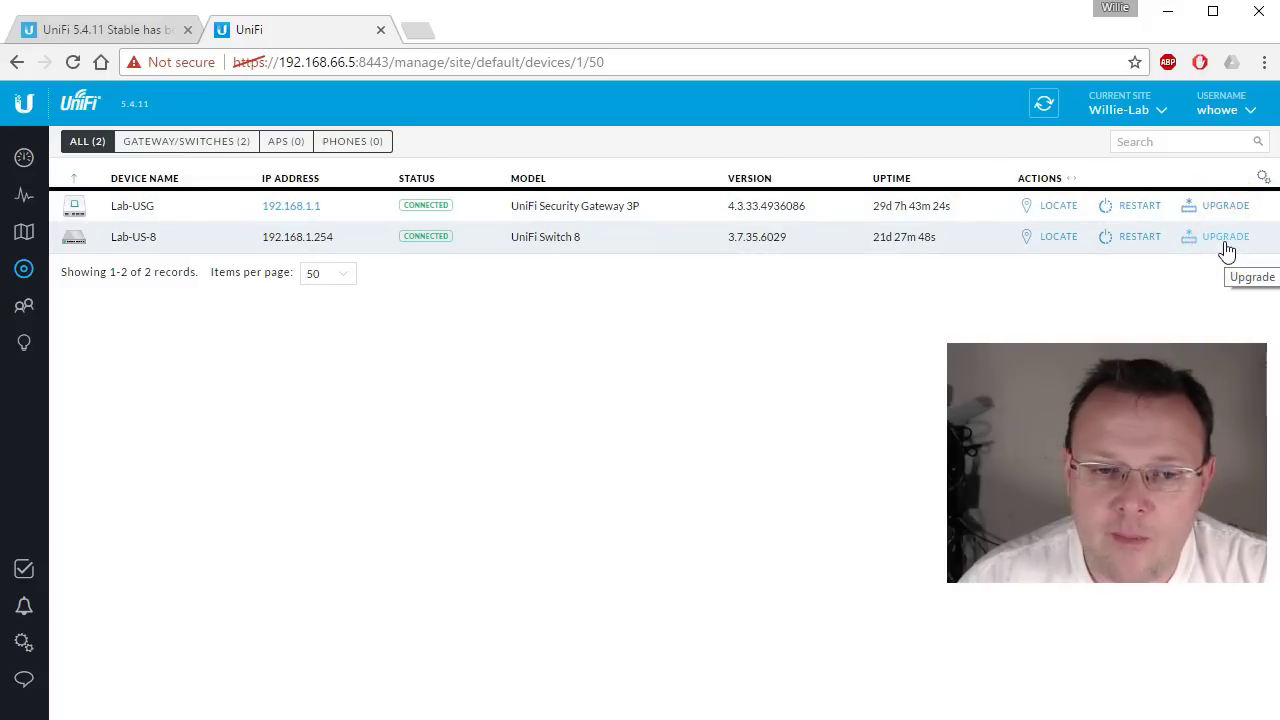
Step: Start the firmware upgrade on the Lab-US-8 switch
click(1226, 237)
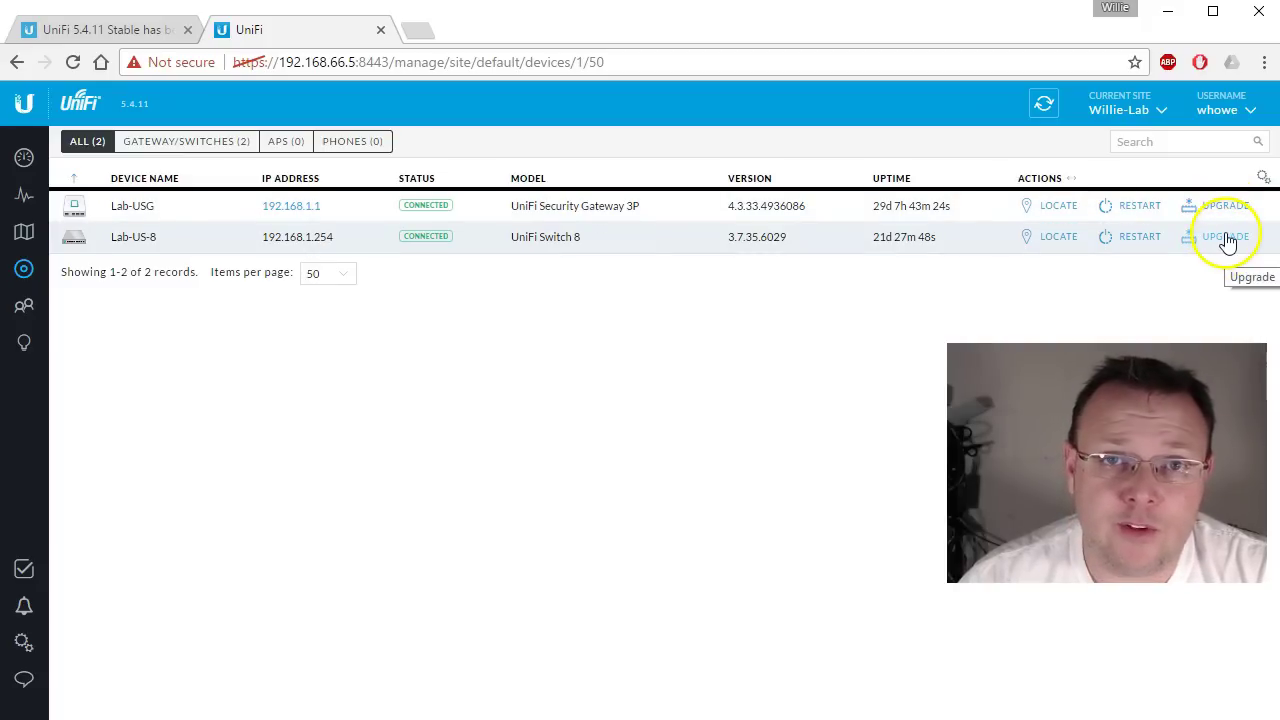